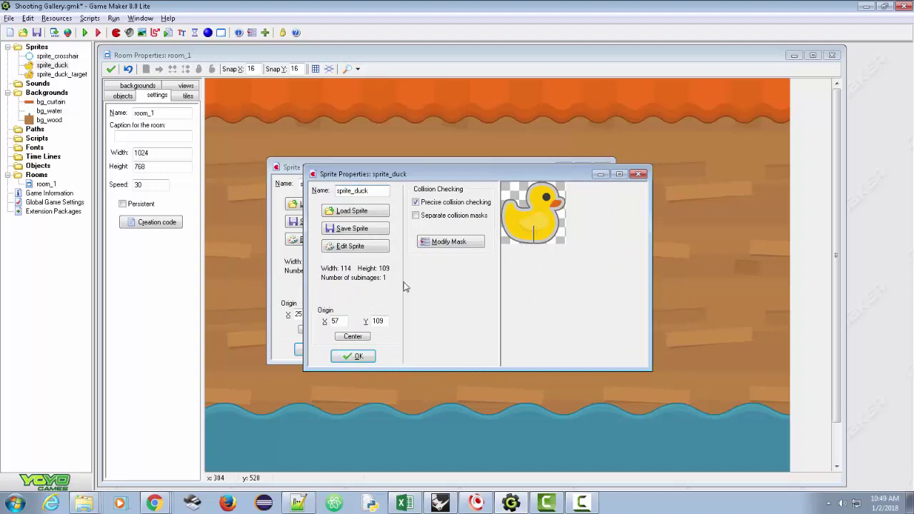
Accept the properties of the sprite_duck and sprite_crosshair sprites and close both of their windows
left_click(353, 356)
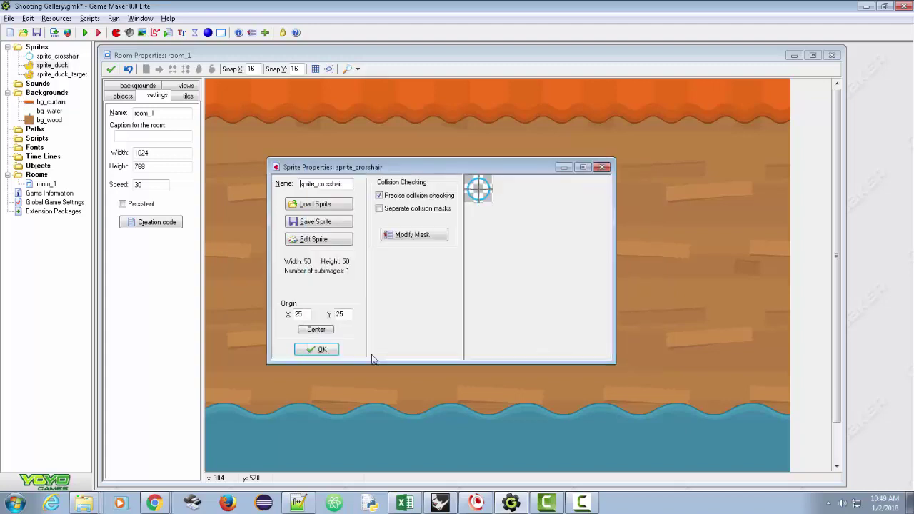
left_click(323, 350)
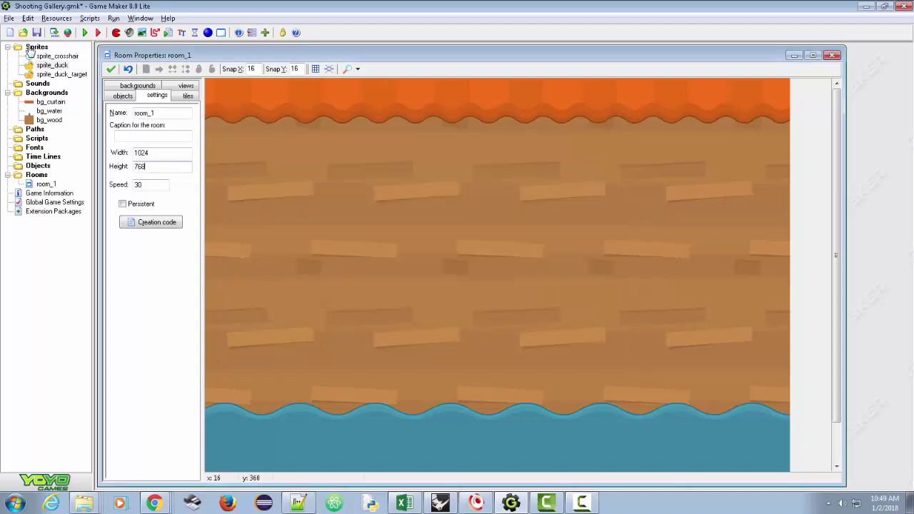
Import ammo.png from the Shooting Gallery Game folder in Windows Explorer as a sprite named sprite_ammo
left_click(84, 503)
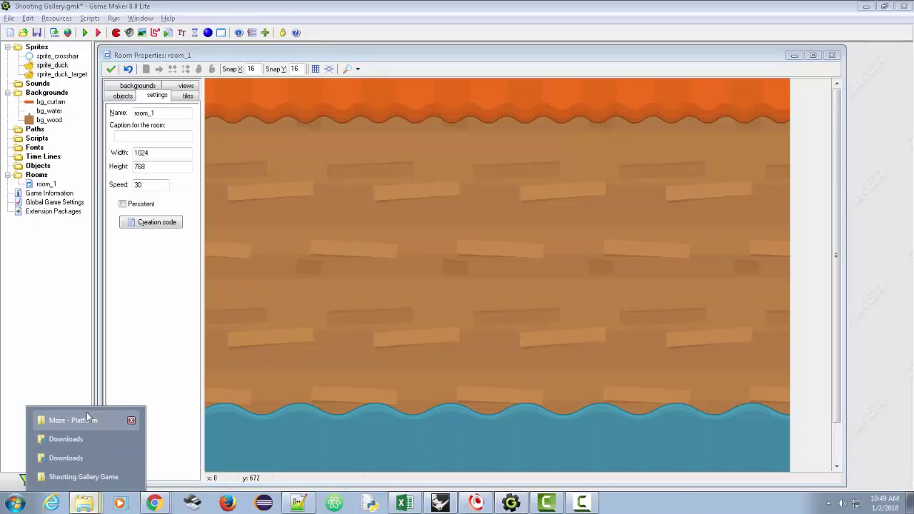
left_click(92, 476)
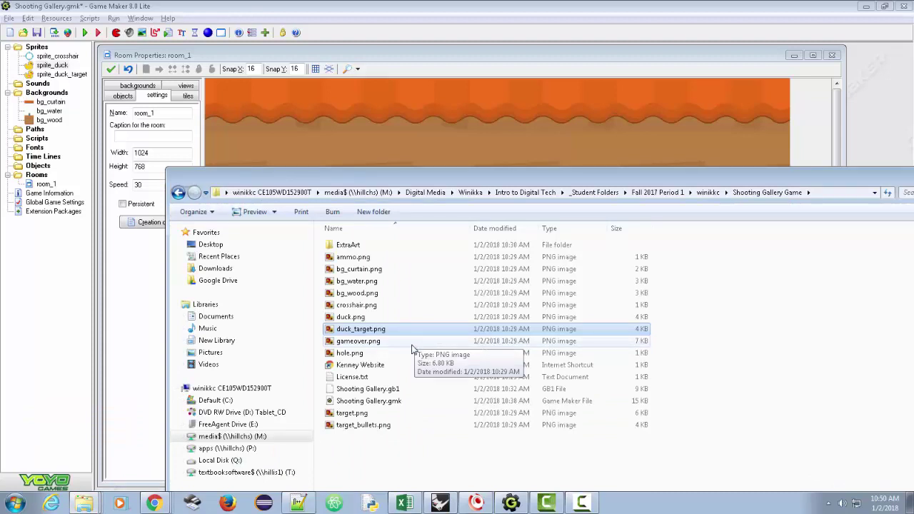
left_click_drag(353, 257, 369, 136)
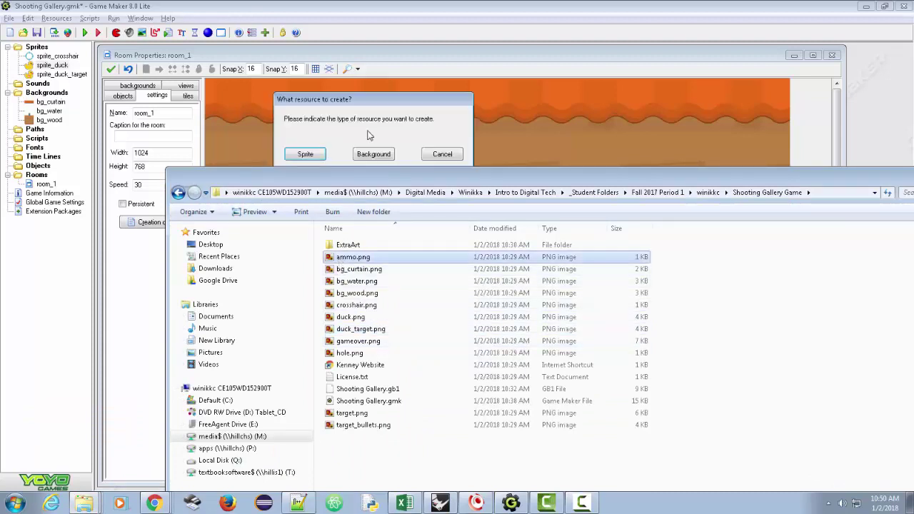
left_click(305, 154)
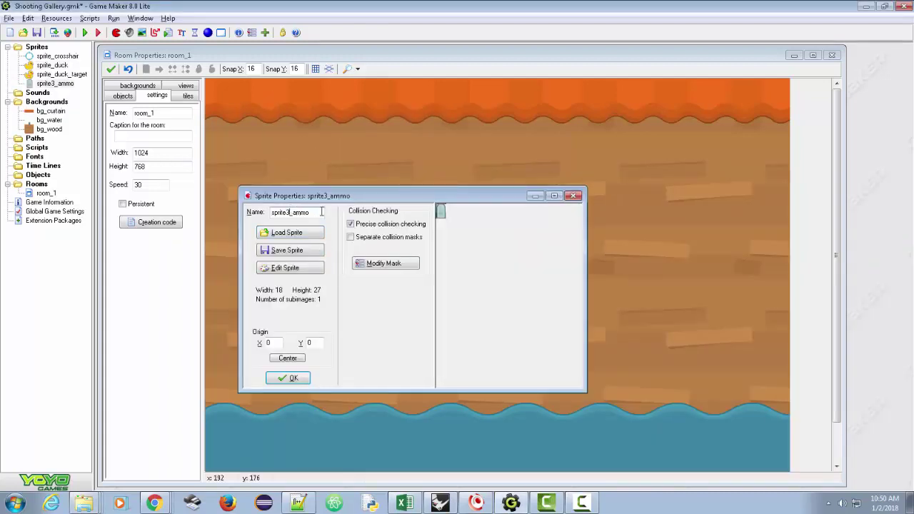
key("BackSpace")
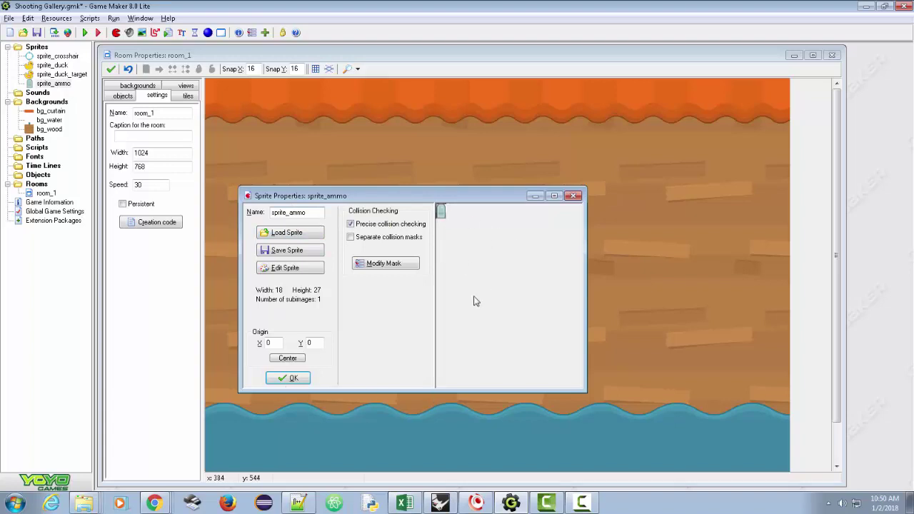
left_click(286, 378)
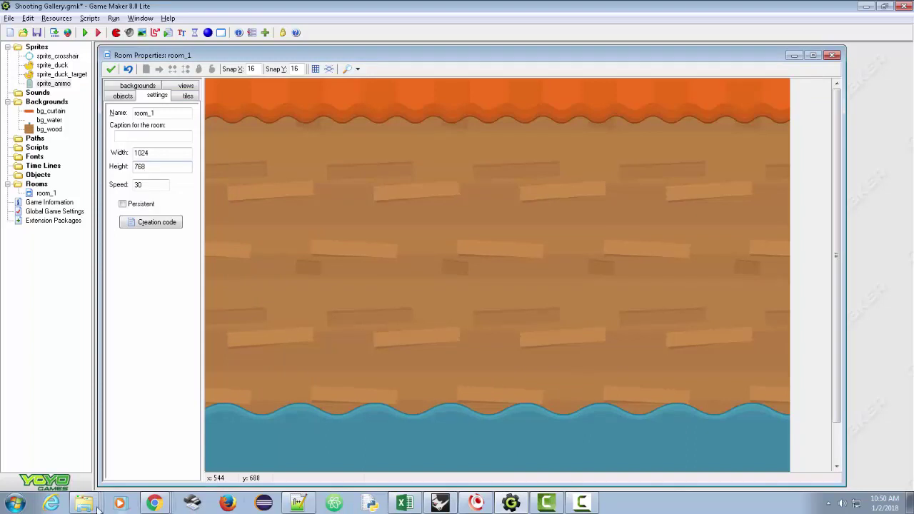
Import gameover.png from the Shooting Gallery Game folder as a sprite and widen its properties window to show the whole image
key("alt+Tab")
key("alt+Tab")
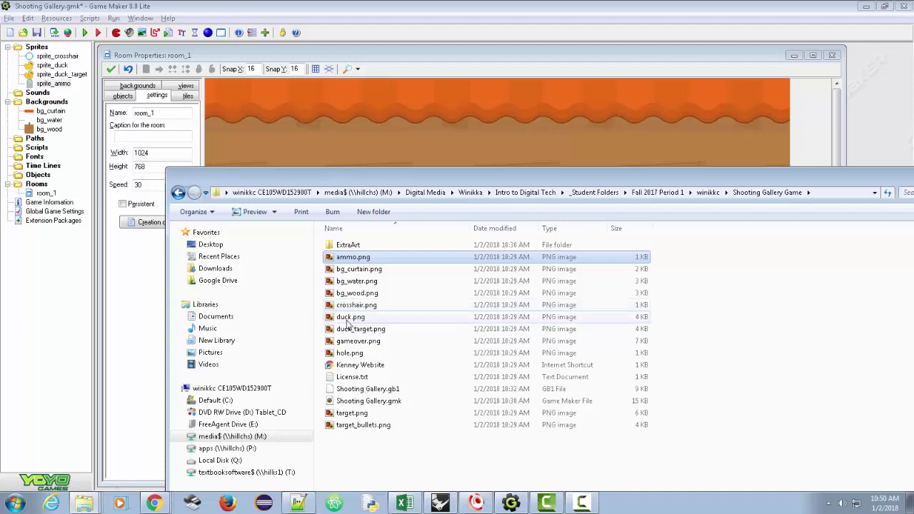
left_click_drag(355, 344, 382, 131)
left_click(312, 160)
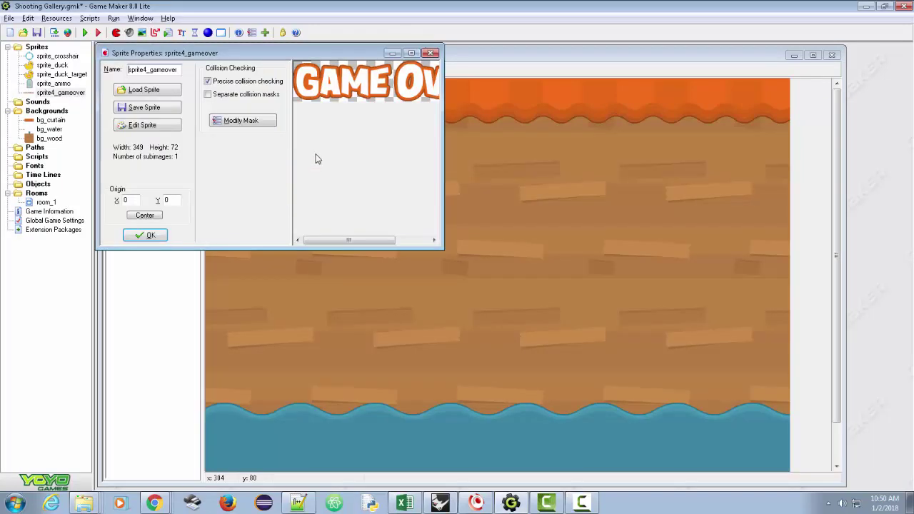
left_click_drag(443, 248, 601, 248)
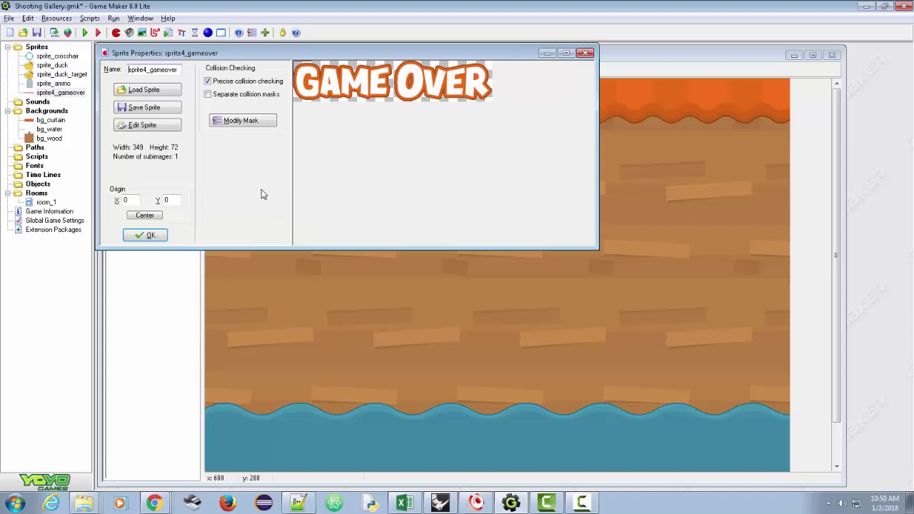
Set the game over sprite's origin to its bottom centre at X 174, Y 72 and accept its properties
left_click(150, 217)
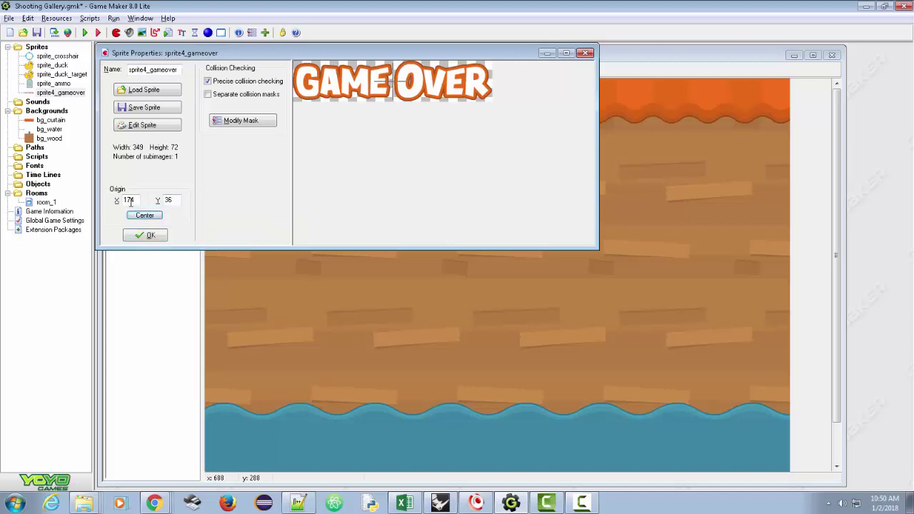
double_click(126, 200)
left_click(179, 200)
double_click(169, 200)
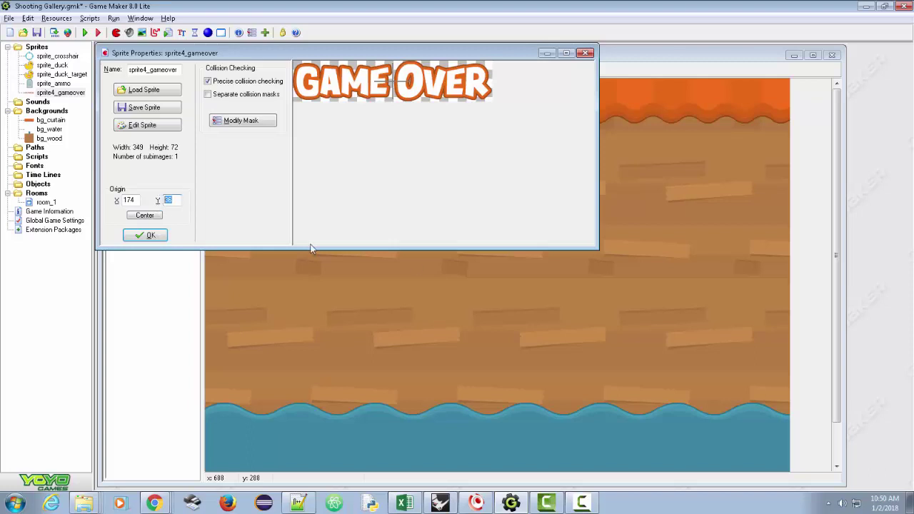
type("72")
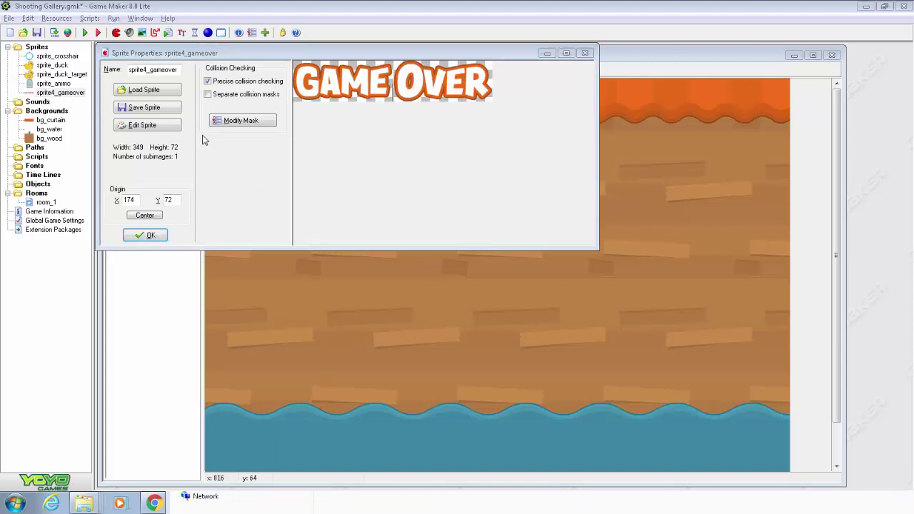
left_click(145, 236)
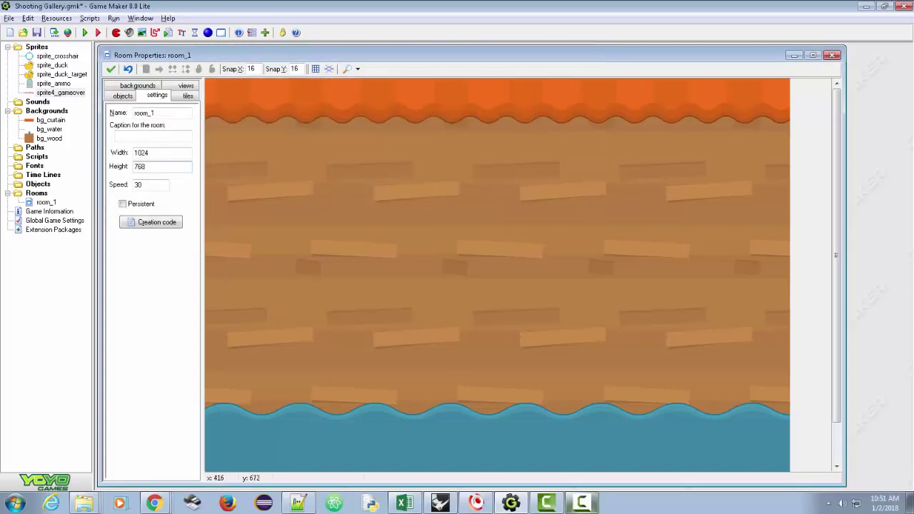
Import hole.png from the Shooting Gallery Game folder as a sprite named sprite_hole with a centred origin
left_click(100, 500)
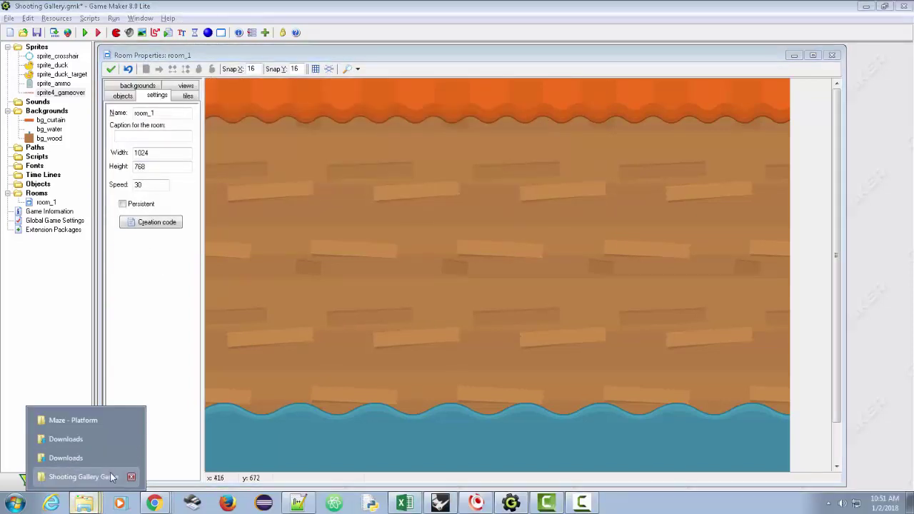
left_click(112, 477)
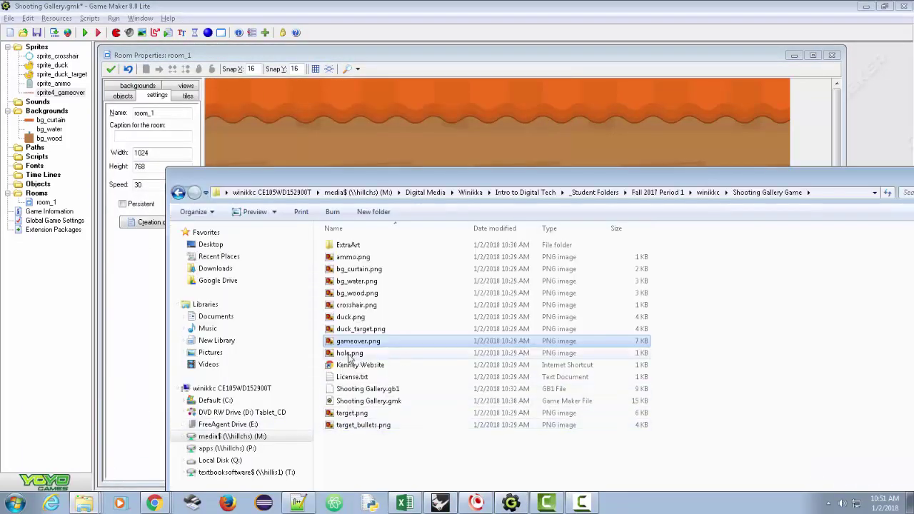
left_click_drag(353, 354, 375, 155)
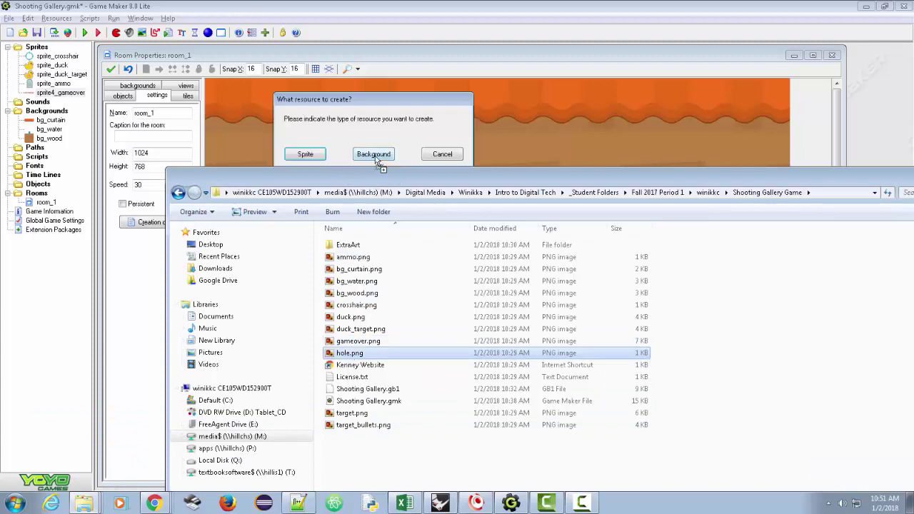
left_click(303, 155)
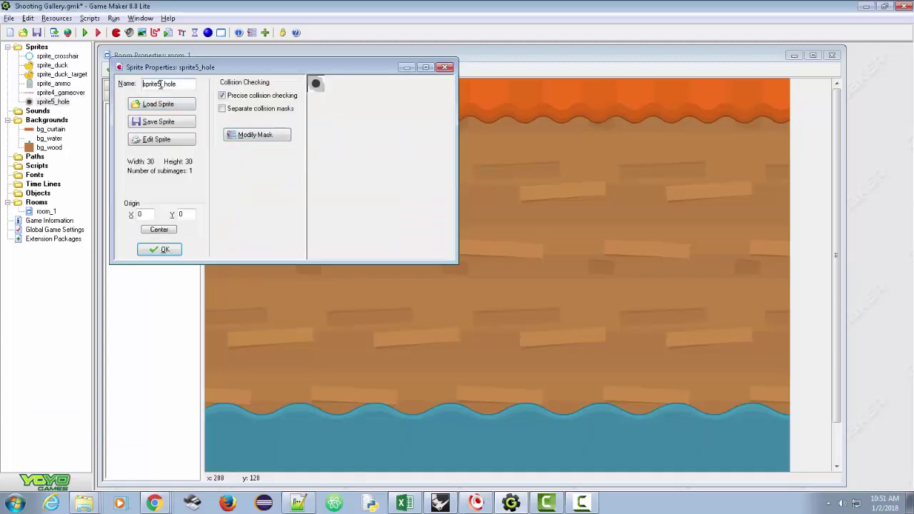
key("BackSpace")
left_click(156, 230)
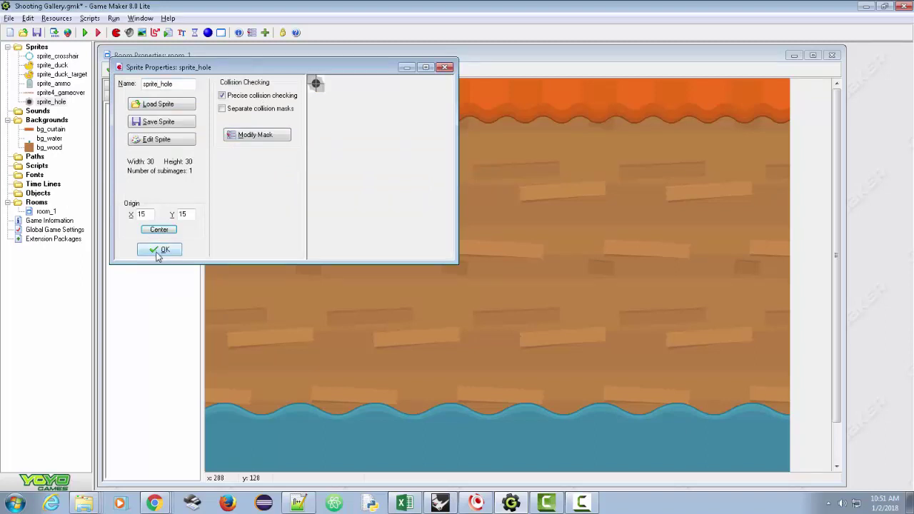
left_click(160, 251)
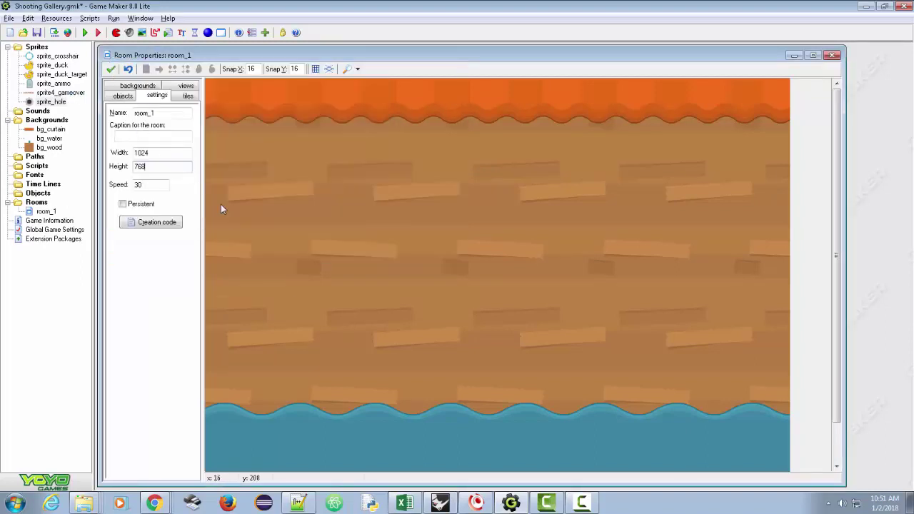
Import target.png from the Shooting Gallery Game folder as a sprite named sprite_target with a centred origin
key("alt+Tab")
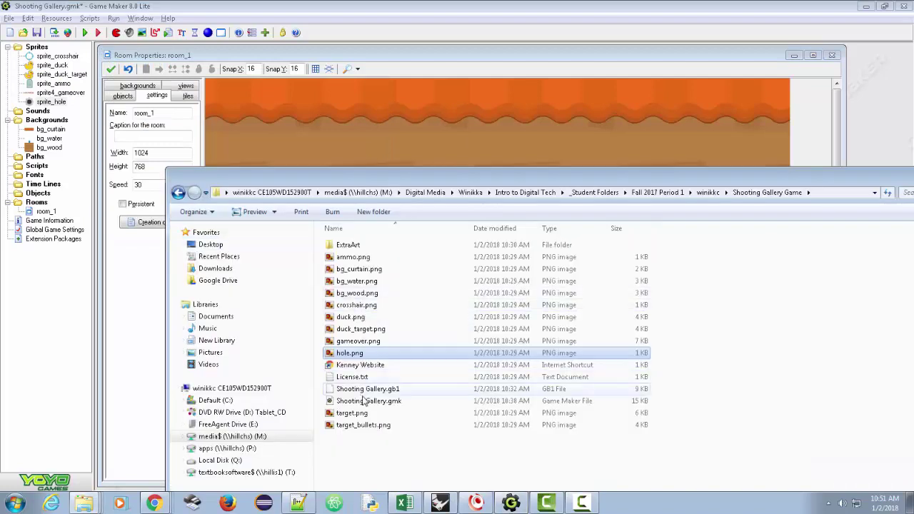
left_click_drag(362, 414, 353, 124)
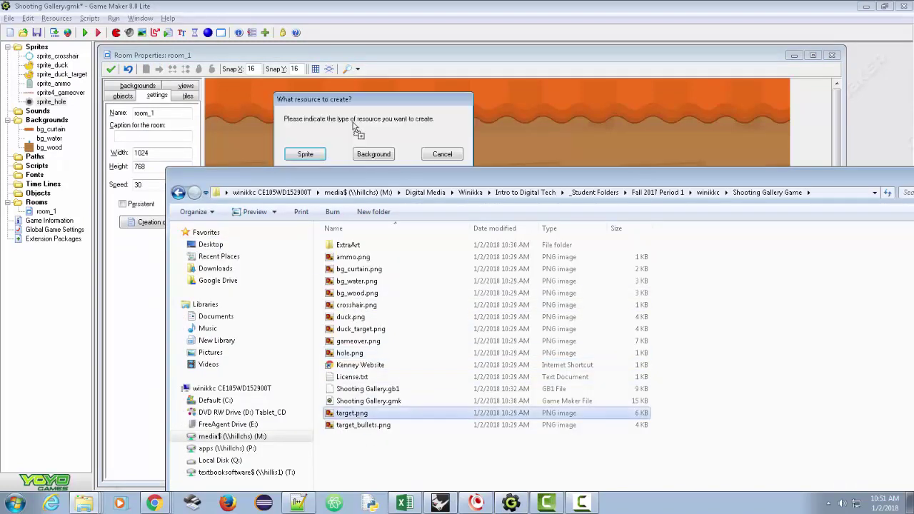
left_click(305, 153)
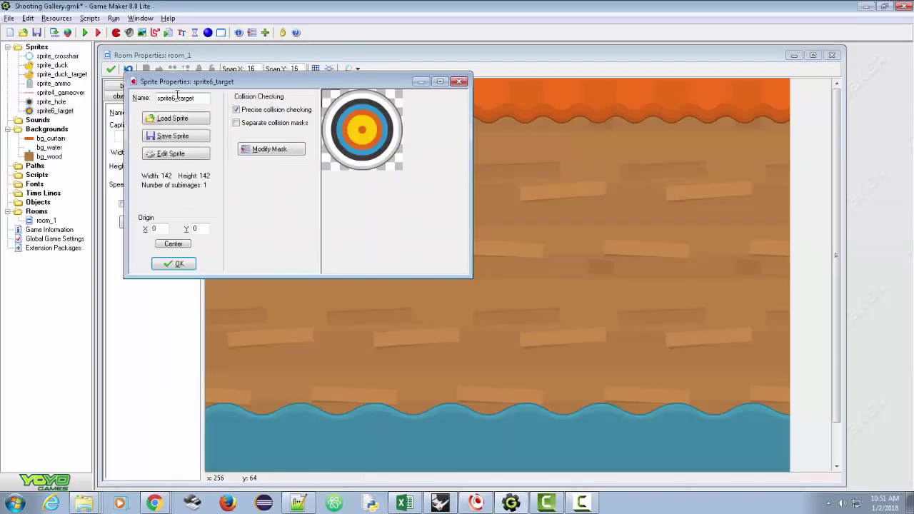
key("BackSpace")
left_click(173, 245)
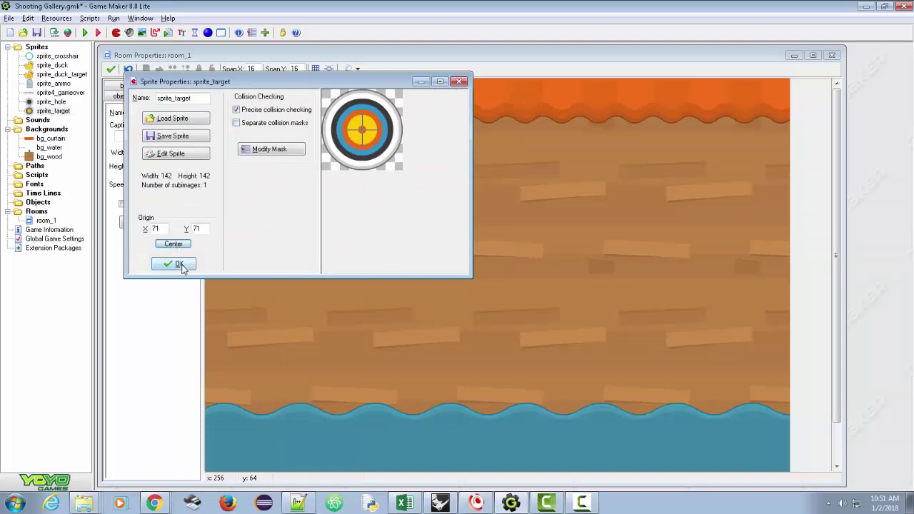
left_click(182, 265)
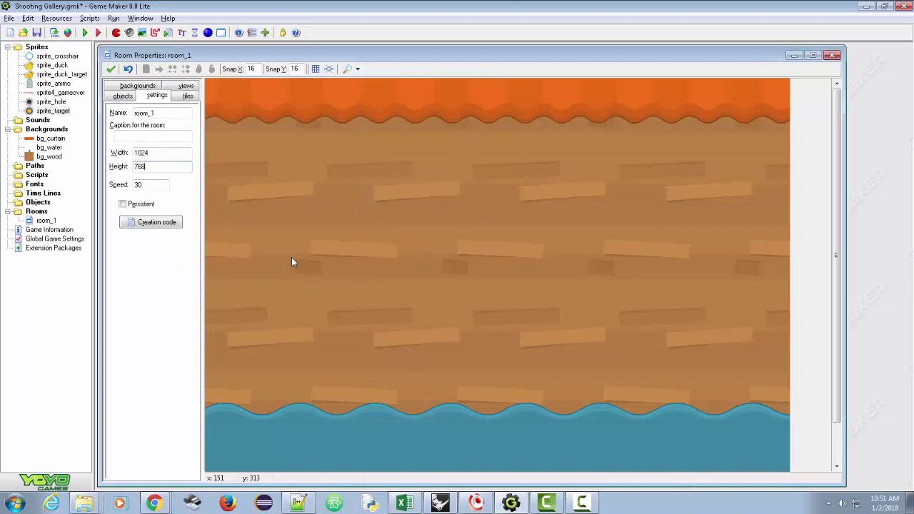
Import target_bullets.png from the Shooting Gallery Game folder as a sprite named sprite_target_bullets with a centred origin
key("alt+Tab")
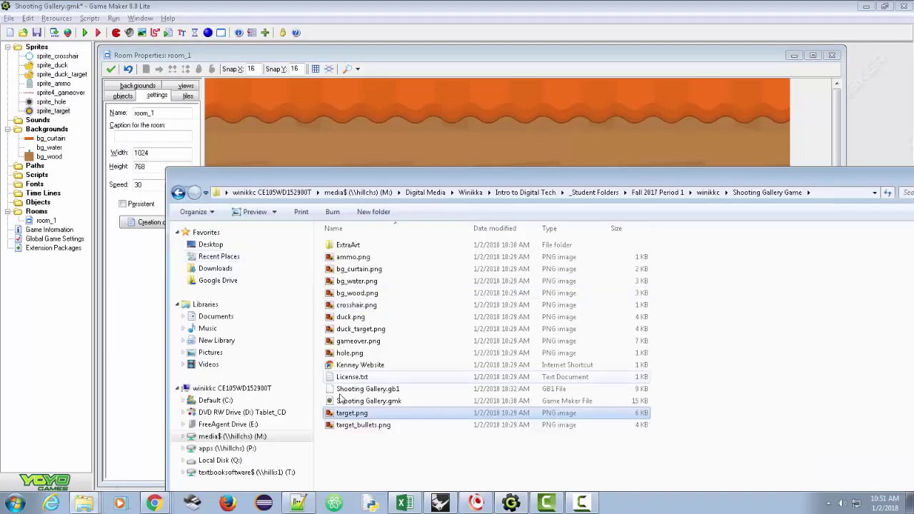
left_click_drag(357, 425, 331, 111)
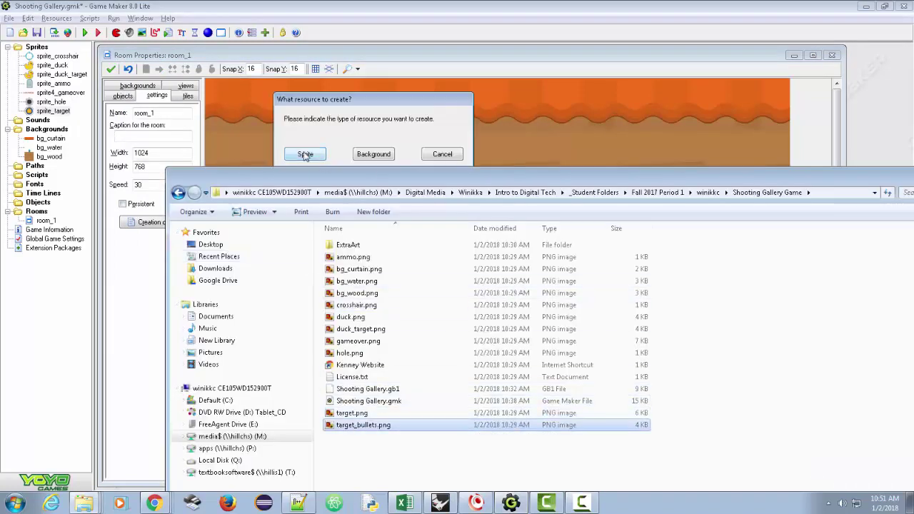
left_click(306, 153)
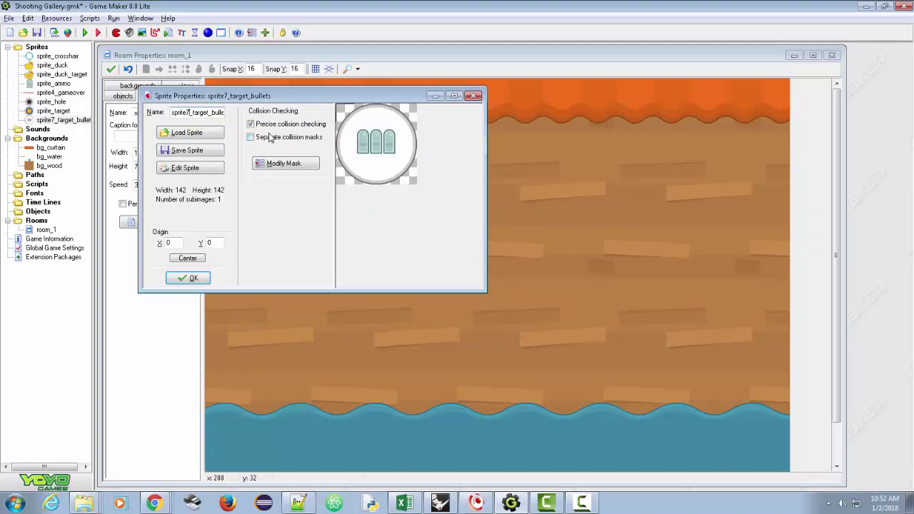
key("BackSpace")
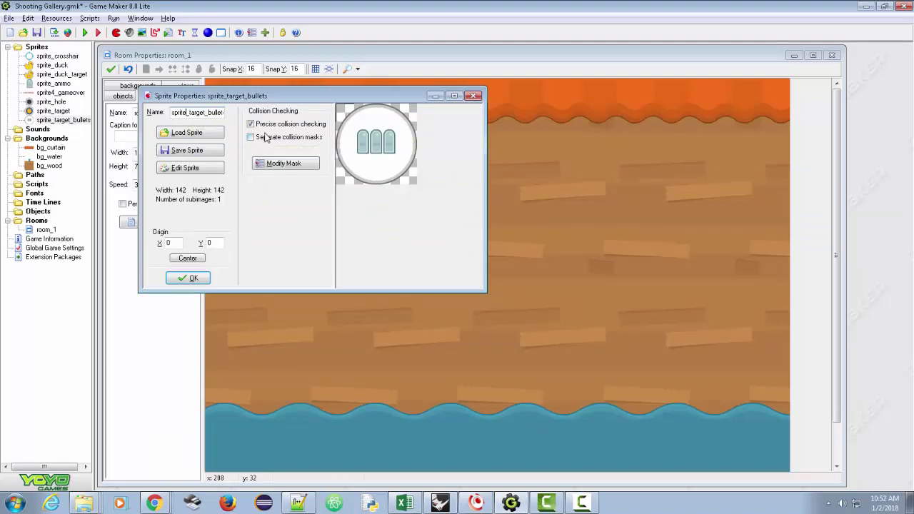
left_click(191, 259)
left_click(193, 279)
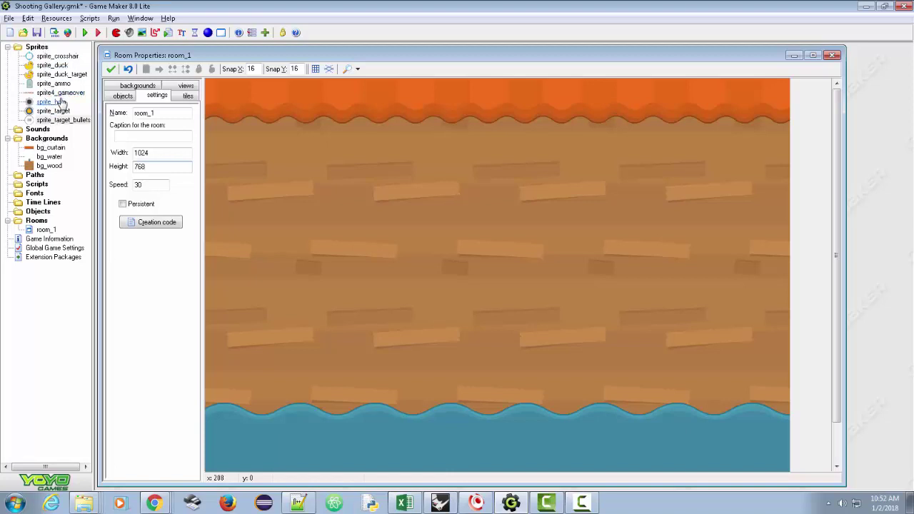
Examine the sprite_hole sprite's properties and its collision mask
double_click(57, 105)
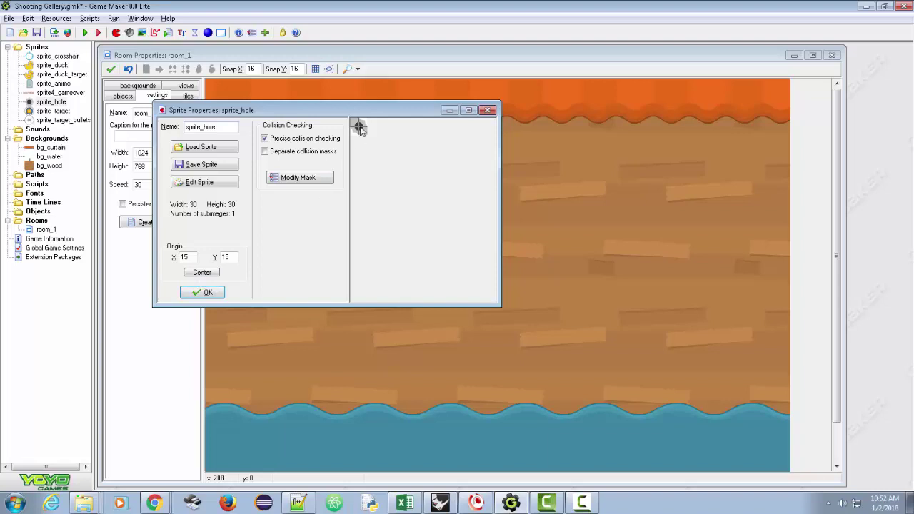
left_click(299, 178)
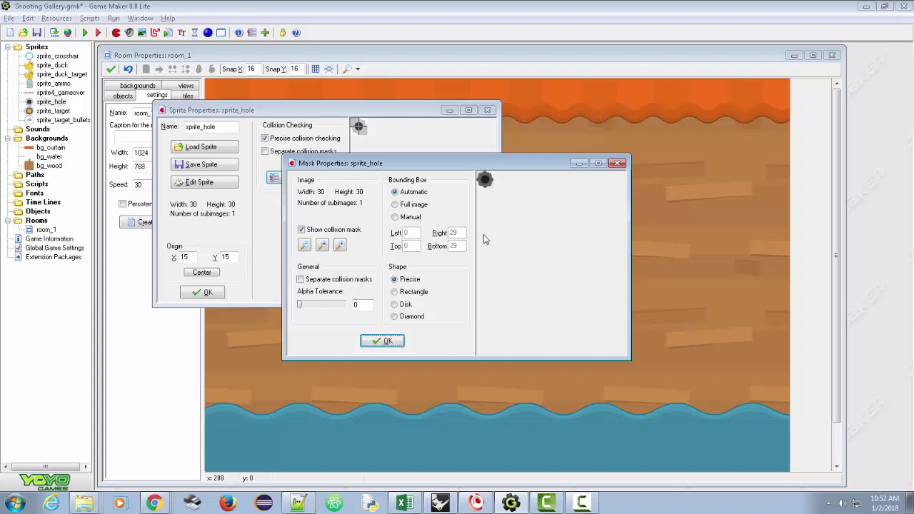
left_click(382, 341)
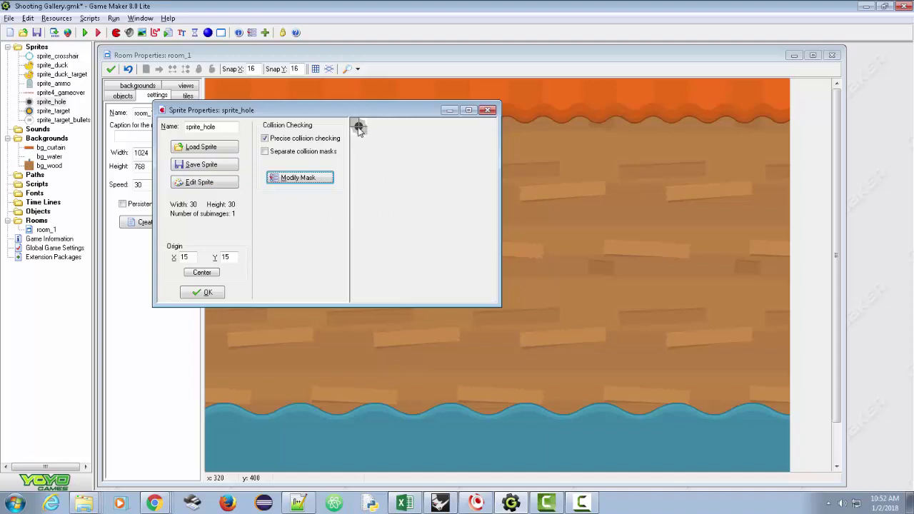
left_click(201, 293)
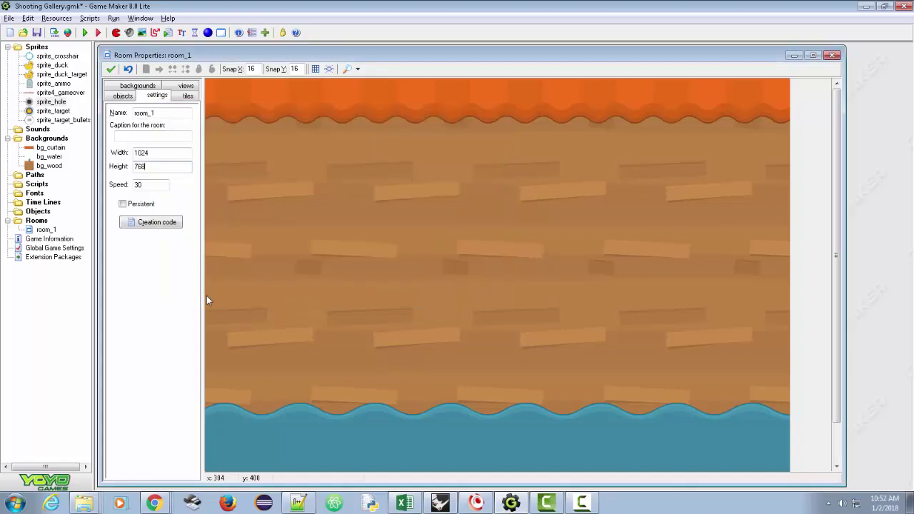
Close the room_1 properties and create an object named object_hole that uses sprite_hole
left_click(111, 69)
left_click(203, 248)
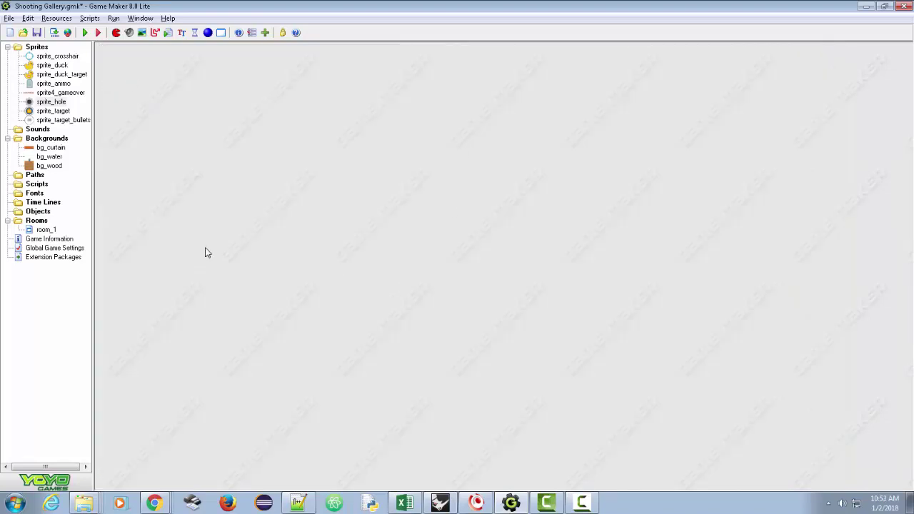
left_click(39, 212)
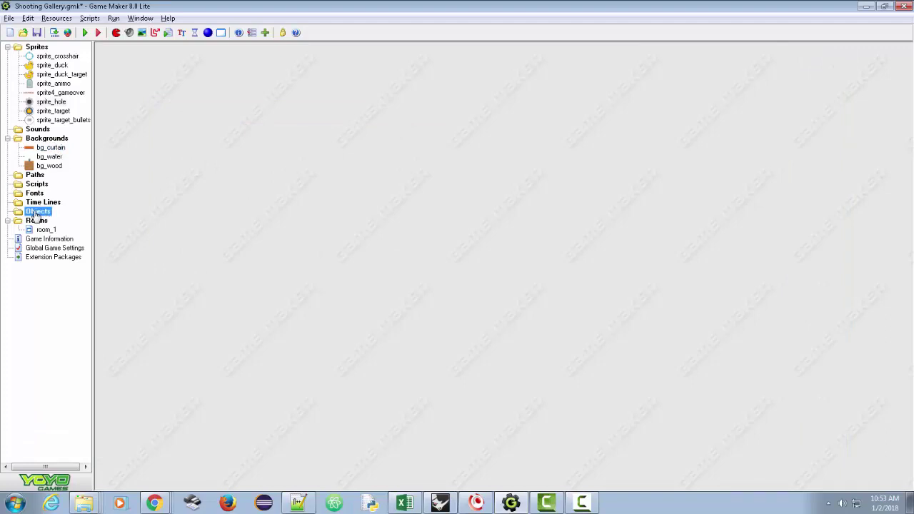
right_click(36, 216)
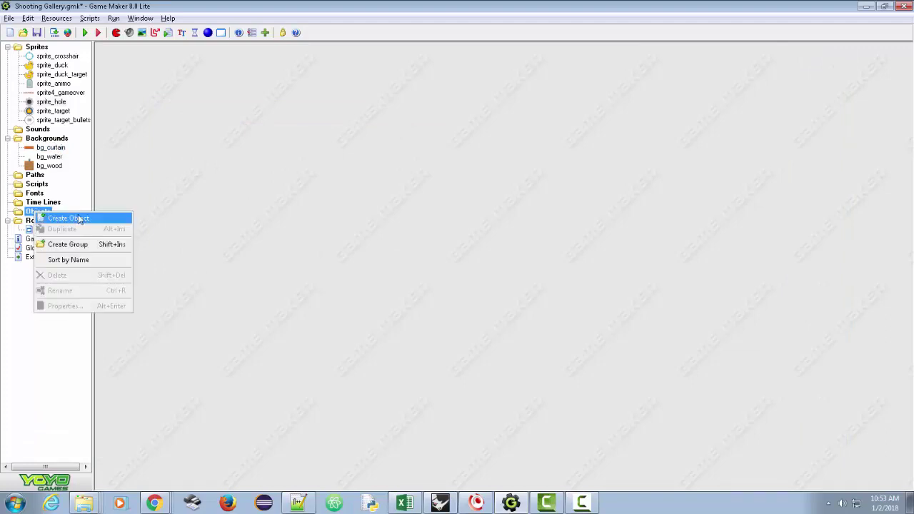
left_click(80, 219)
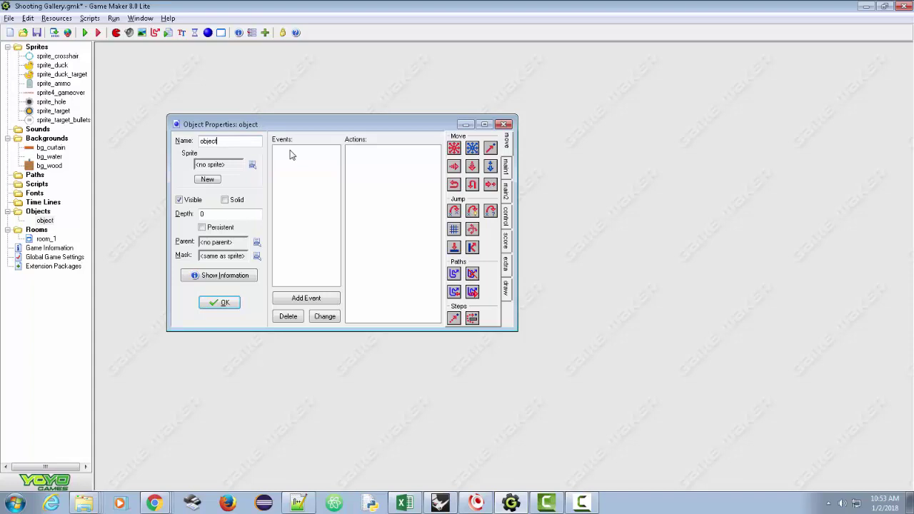
type("object_hole")
left_click(252, 165)
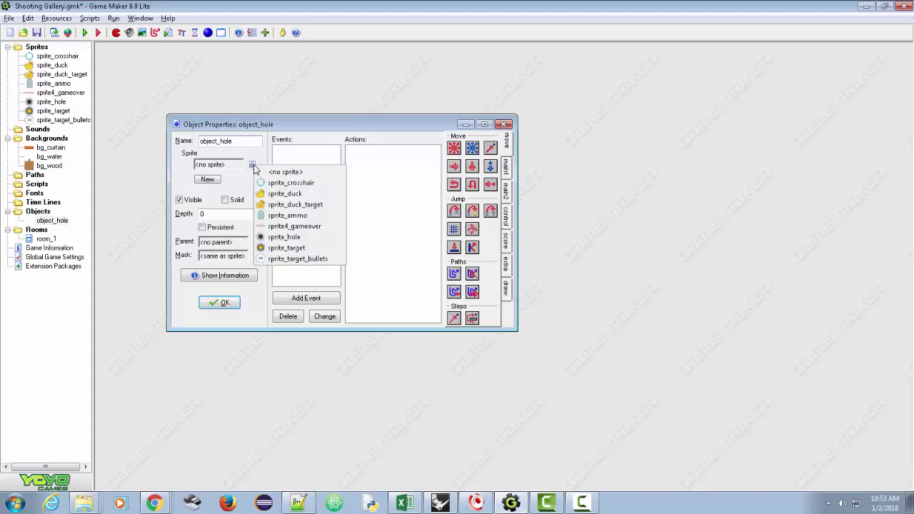
left_click(283, 237)
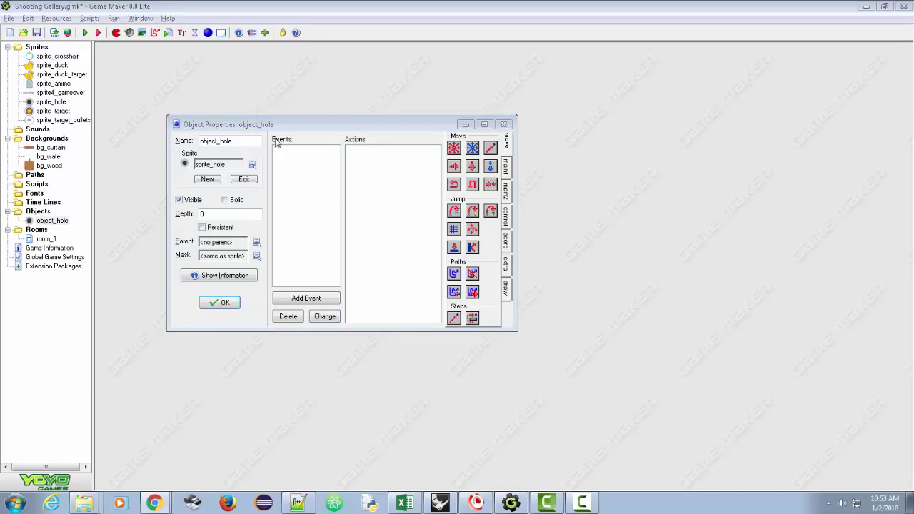
Add a Create event to object_hole with a Set Alarm action of 15 steps on Alarm 0
left_click(325, 298)
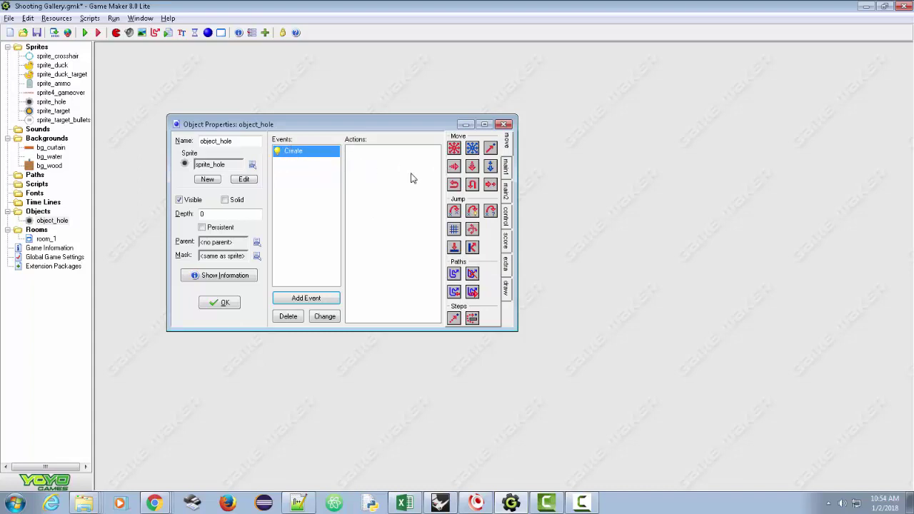
left_click(505, 166)
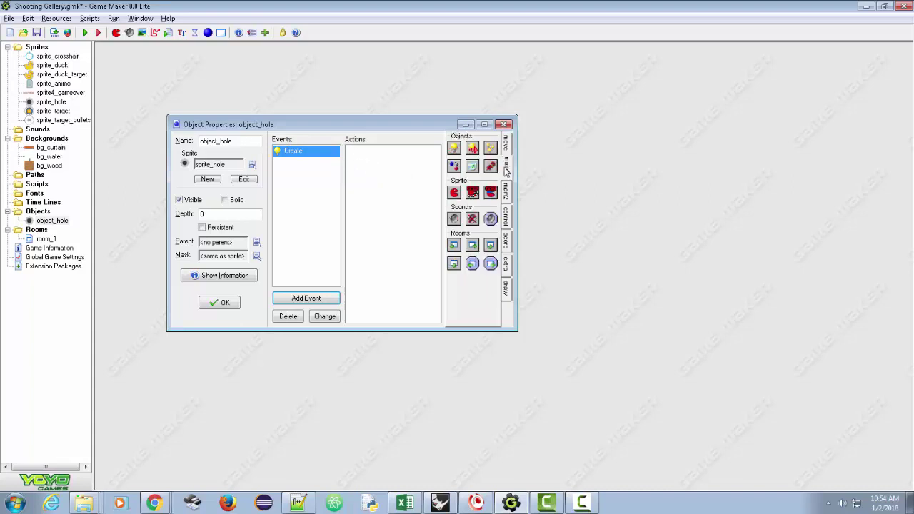
left_click(507, 190)
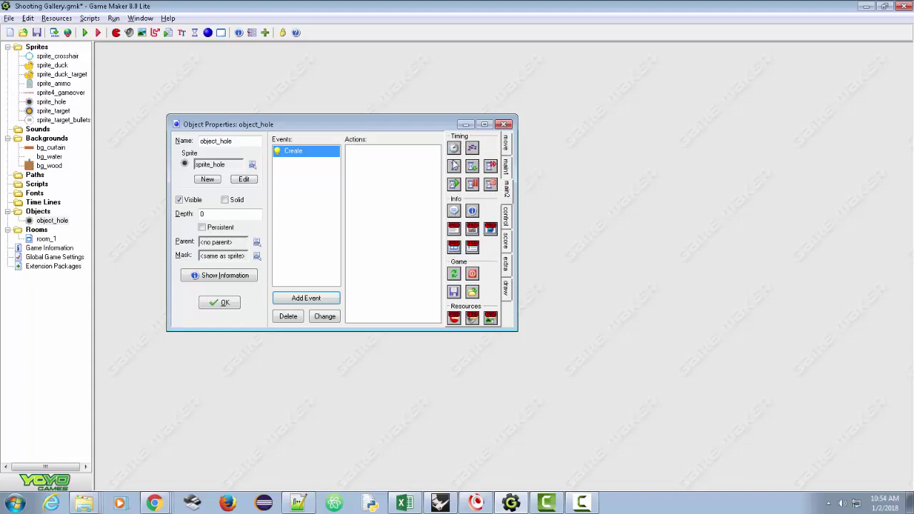
left_click_drag(454, 150, 389, 175)
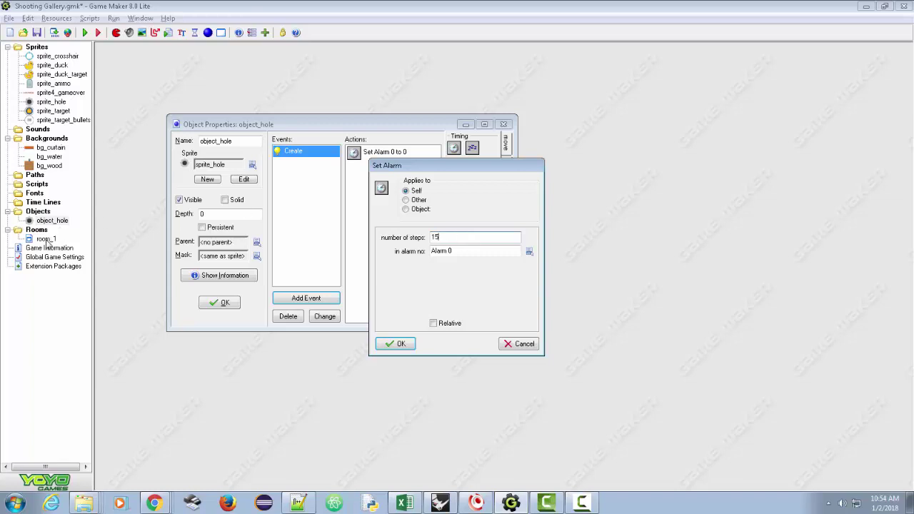
left_click(397, 344)
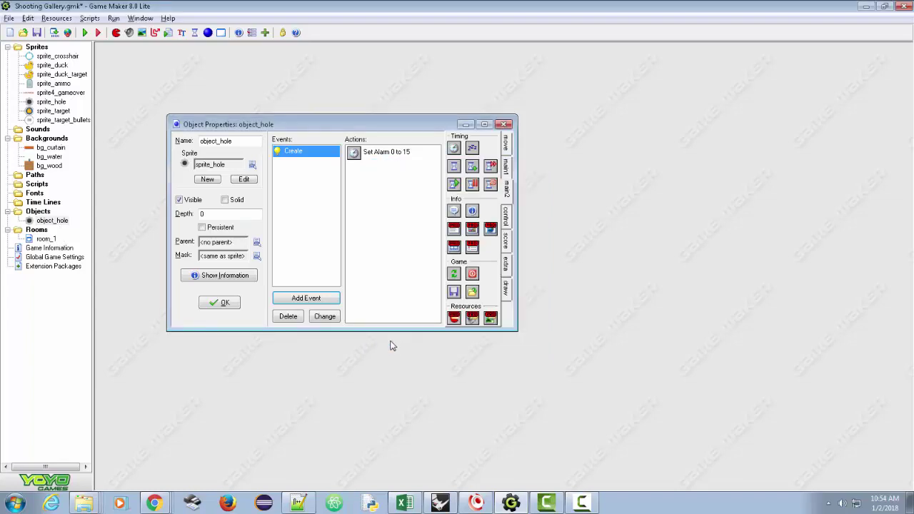
Check the speed in room_1's settings and return to the object_hole properties
left_click(46, 239)
double_click(46, 239)
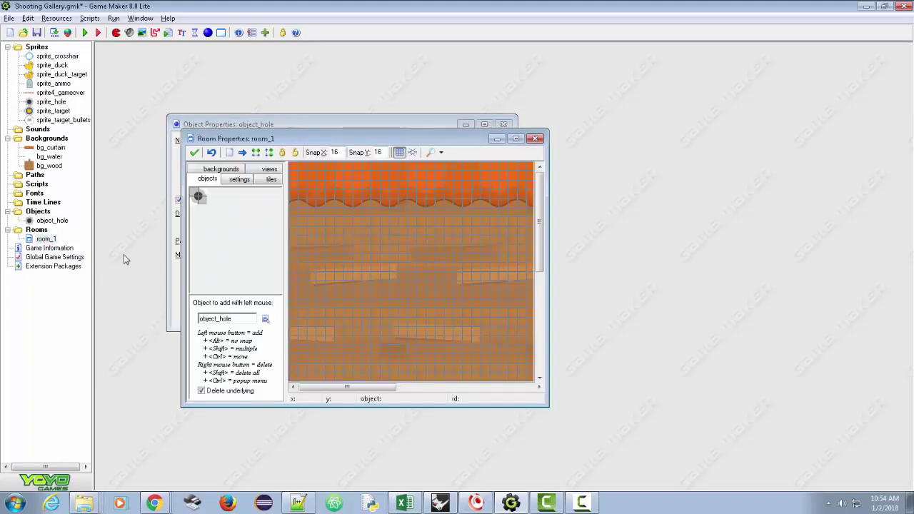
left_click(242, 179)
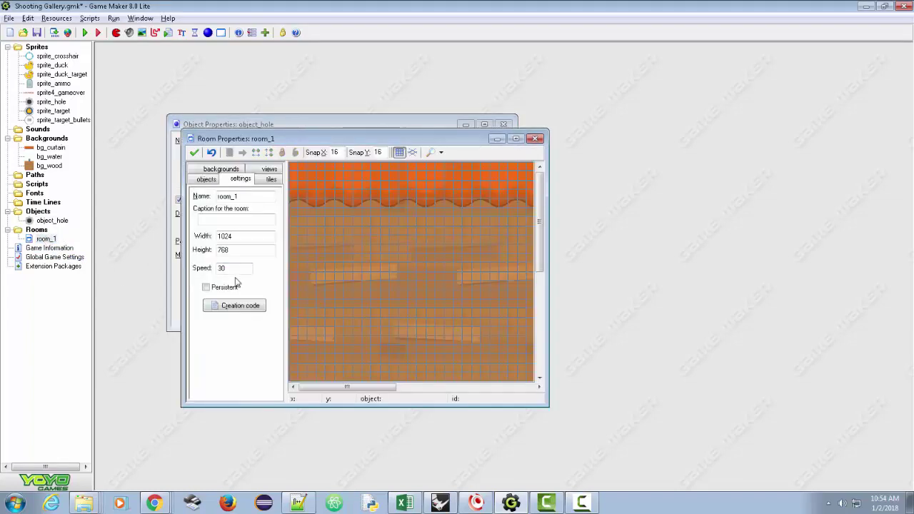
left_click_drag(235, 269, 212, 270)
left_click(61, 222)
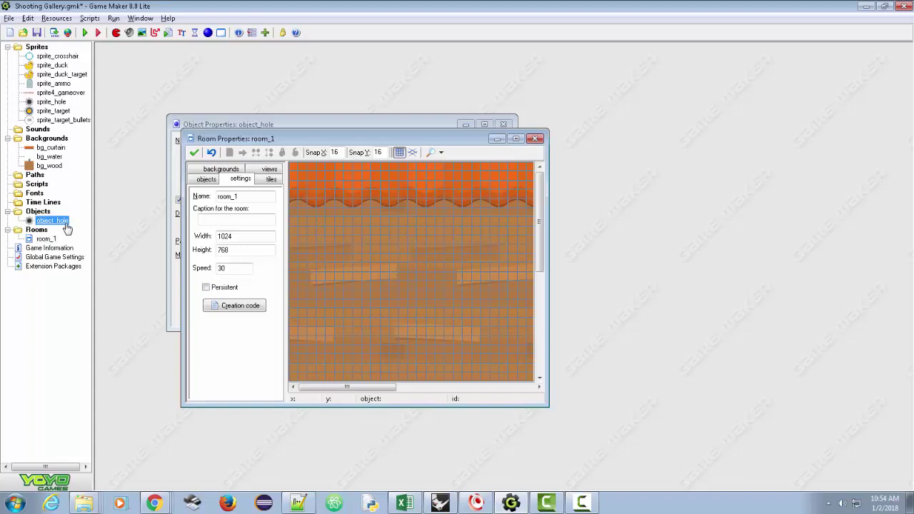
double_click(60, 222)
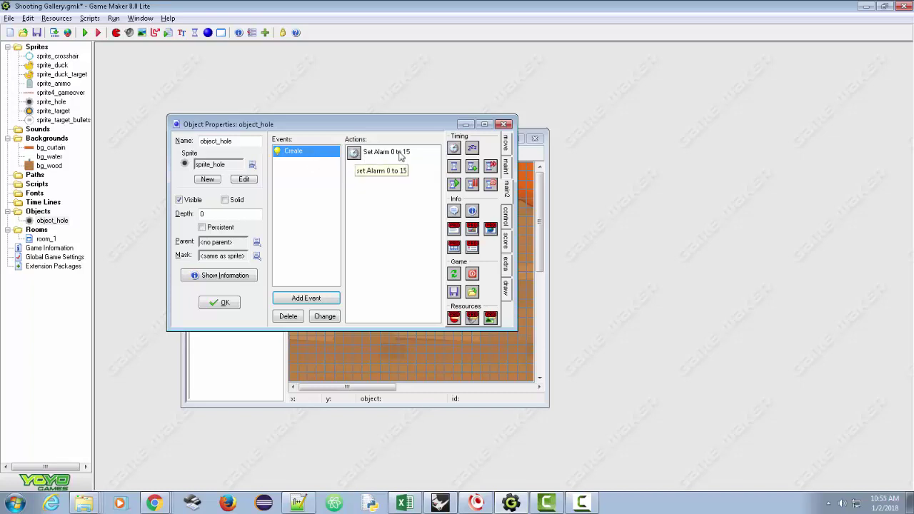
Add an Alarm 0 event to object_hole and review the Set Alarm action in its Create event
left_click(323, 300)
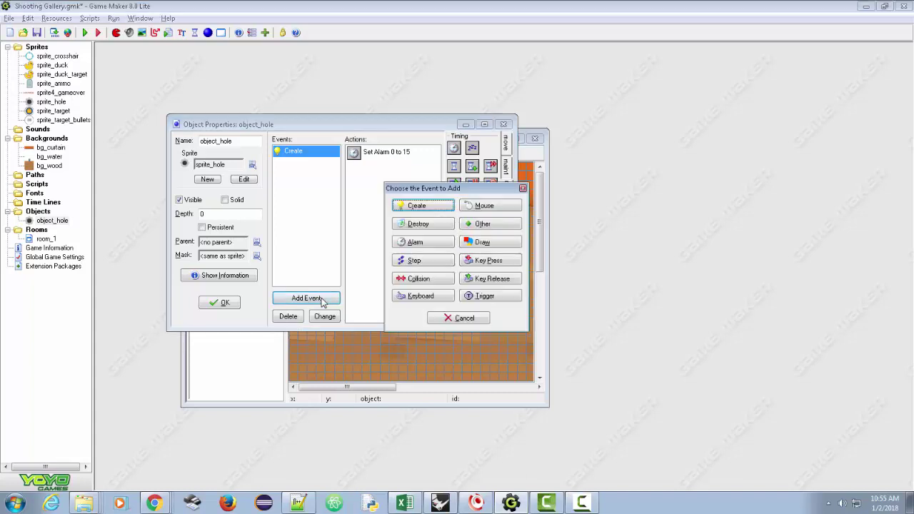
left_click(440, 244)
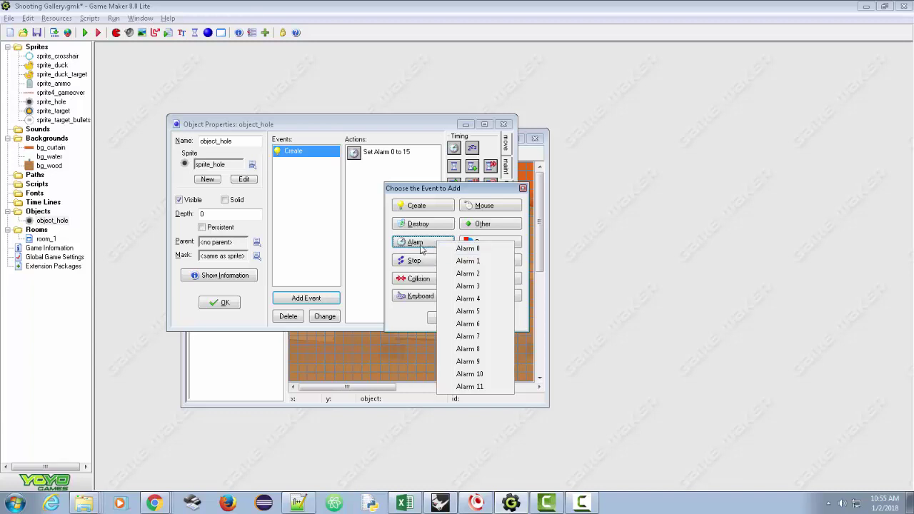
left_click(467, 249)
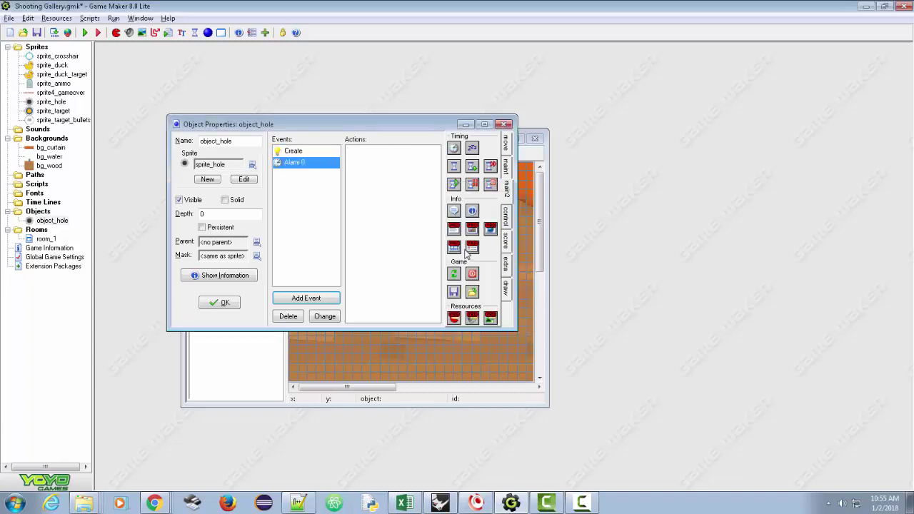
left_click(293, 151)
double_click(386, 152)
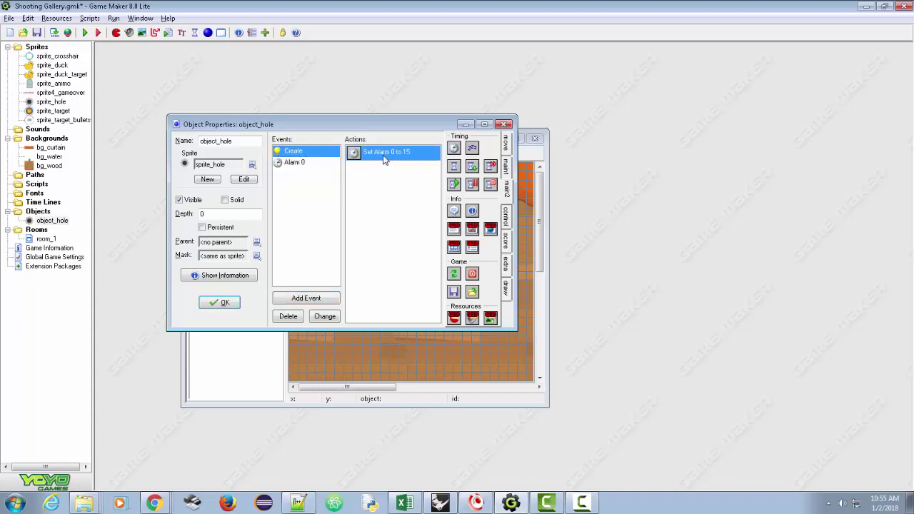
left_click(395, 343)
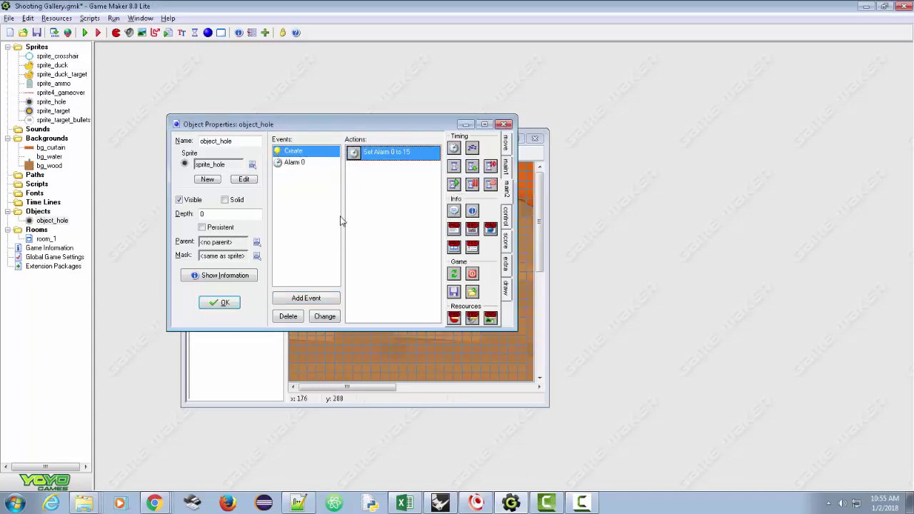
Add a Destroy Instance action applied to Self to object_hole's Alarm 0 event
left_click(279, 163)
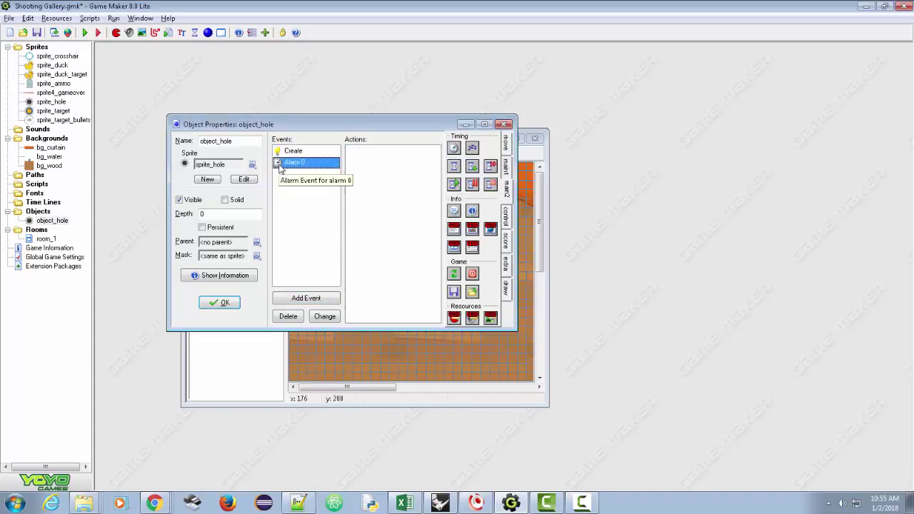
left_click(507, 167)
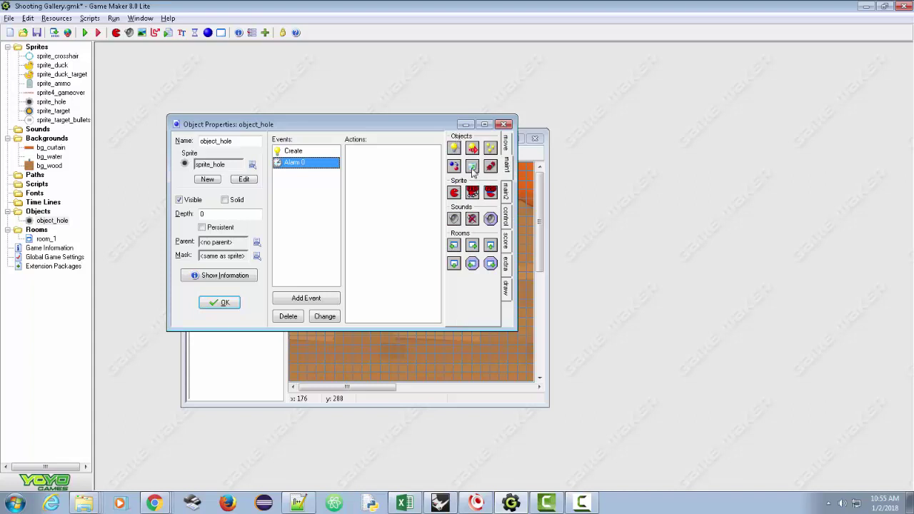
left_click_drag(472, 168, 363, 178)
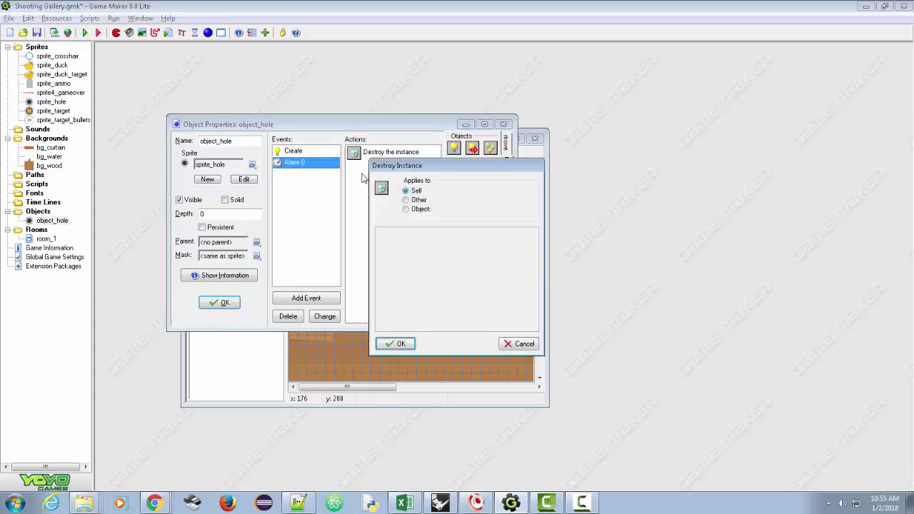
left_click(398, 345)
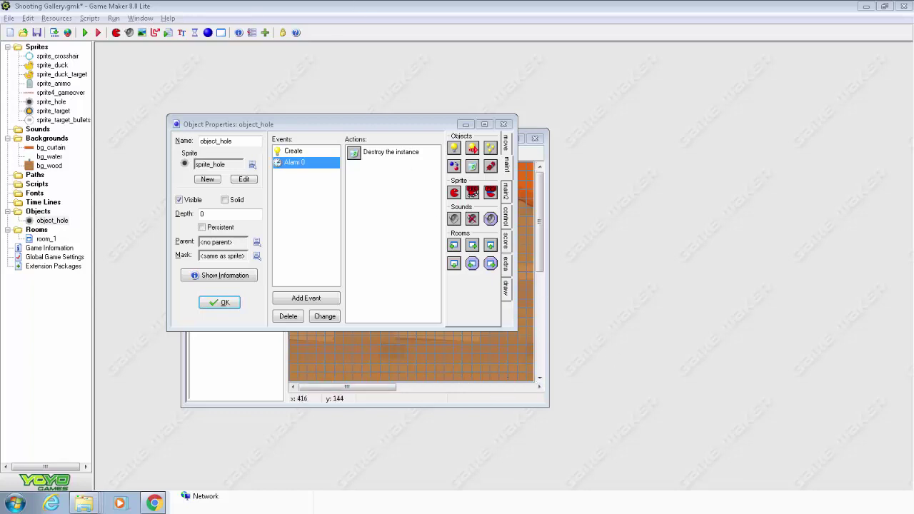
Examine the Applies to options of the Destroy Instance action in Alarm 0, keeping it on Self
double_click(371, 154)
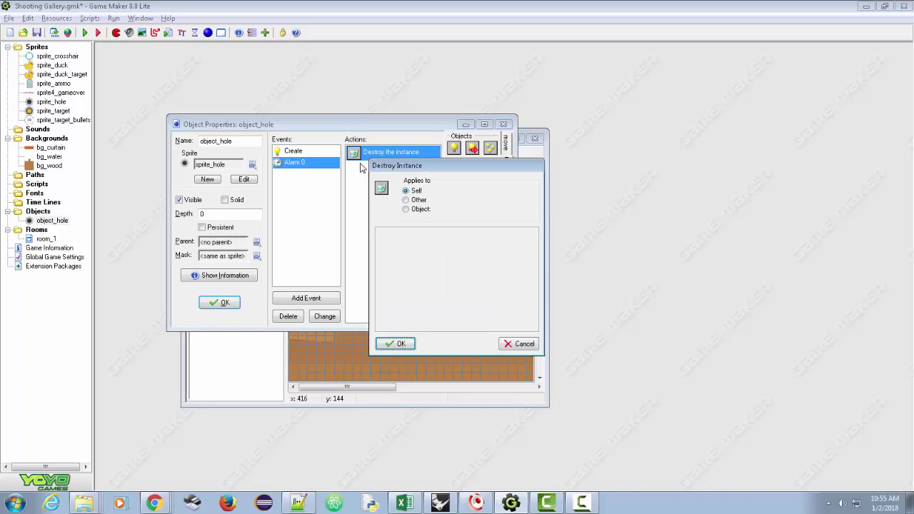
left_click(408, 211)
left_click(529, 210)
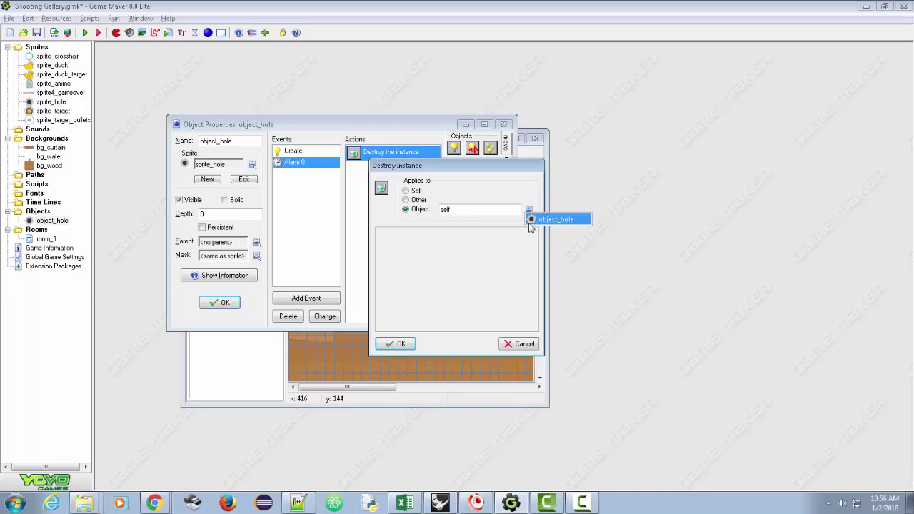
left_click(407, 192)
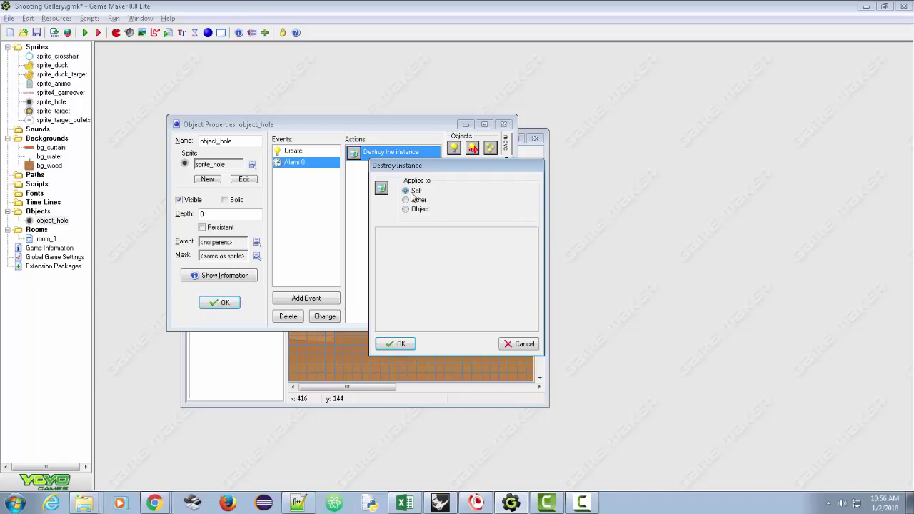
left_click(401, 345)
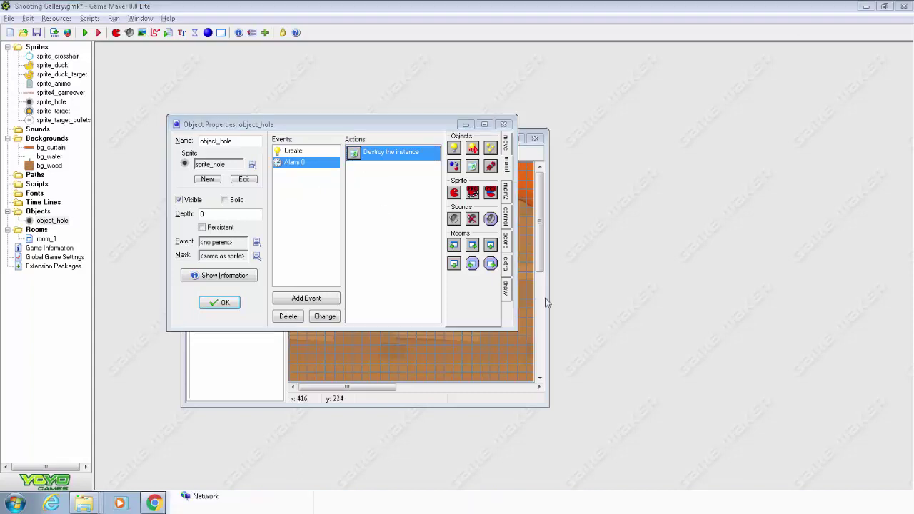
Accept the object_hole properties and show room_1 maximized with its grid hidden
left_click(219, 303)
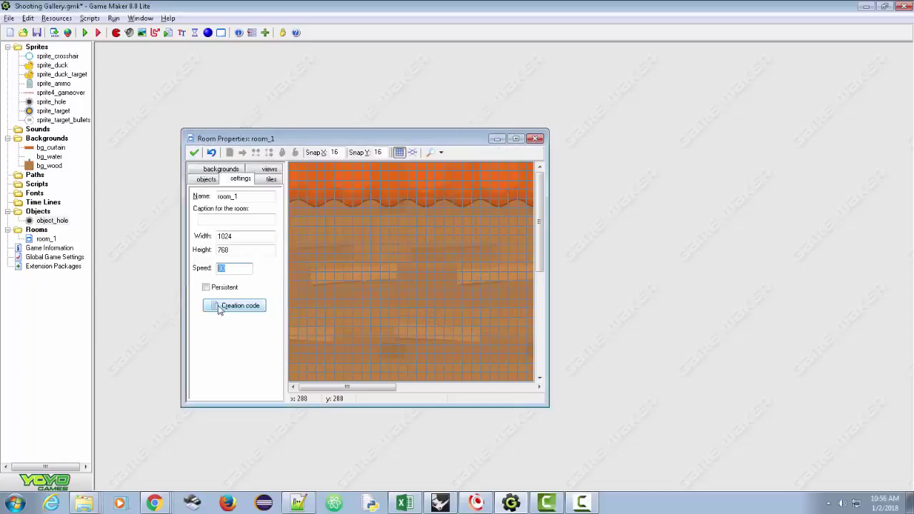
left_click(516, 139)
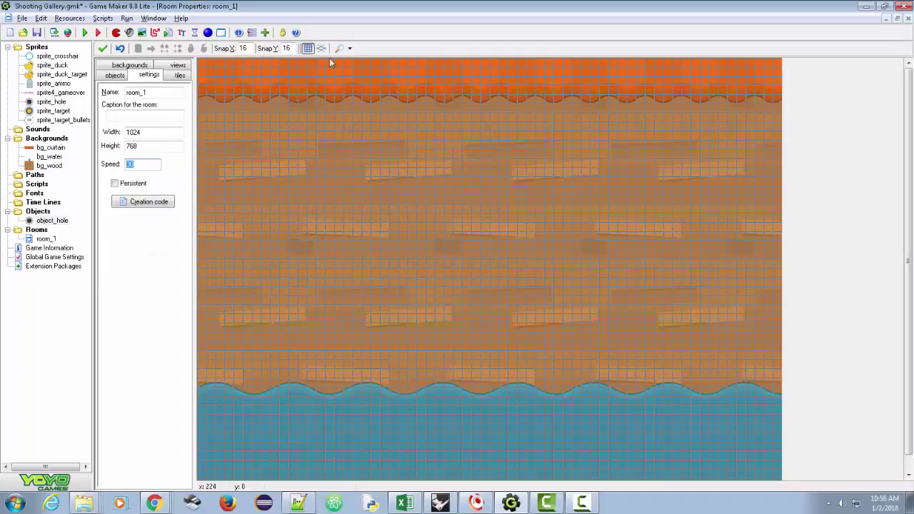
left_click(307, 49)
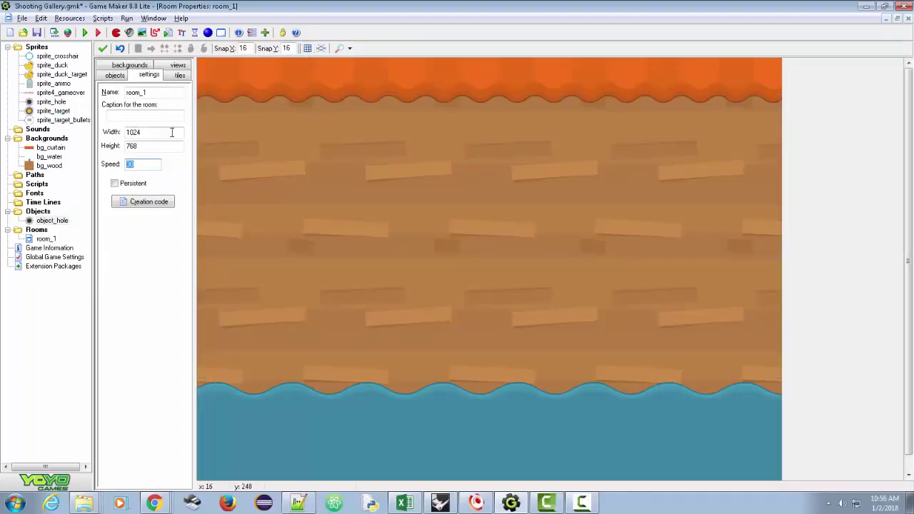
left_click(49, 239)
left_click(47, 239)
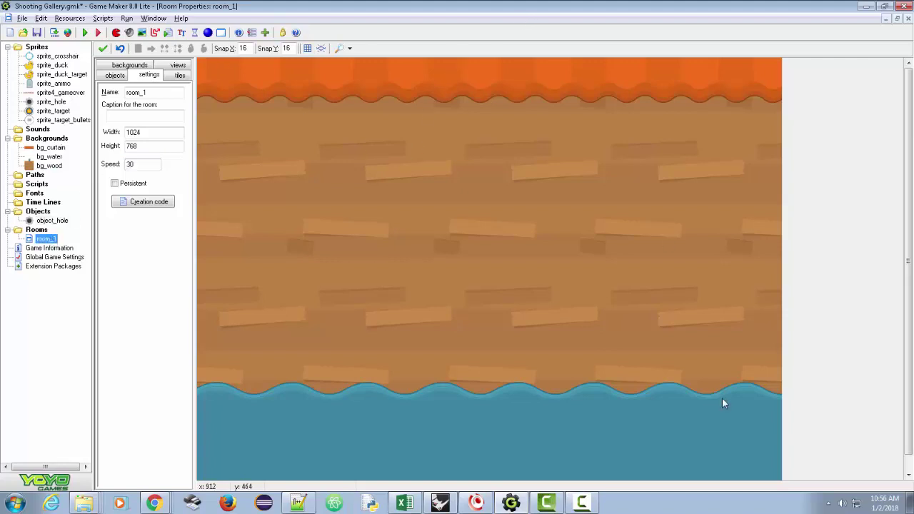
Place four object_hole instances across the wood background of room_1 and run the game
left_click(111, 75)
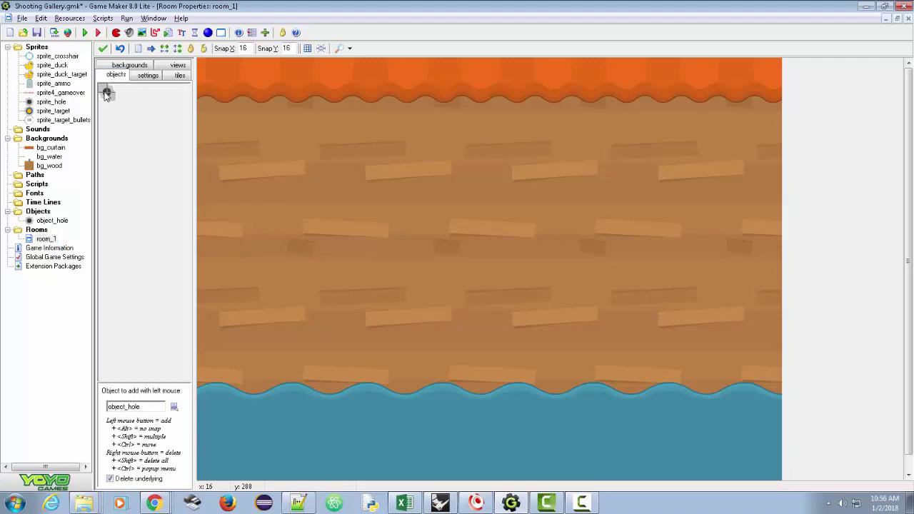
left_click(337, 189)
left_click(619, 180)
left_click(438, 290)
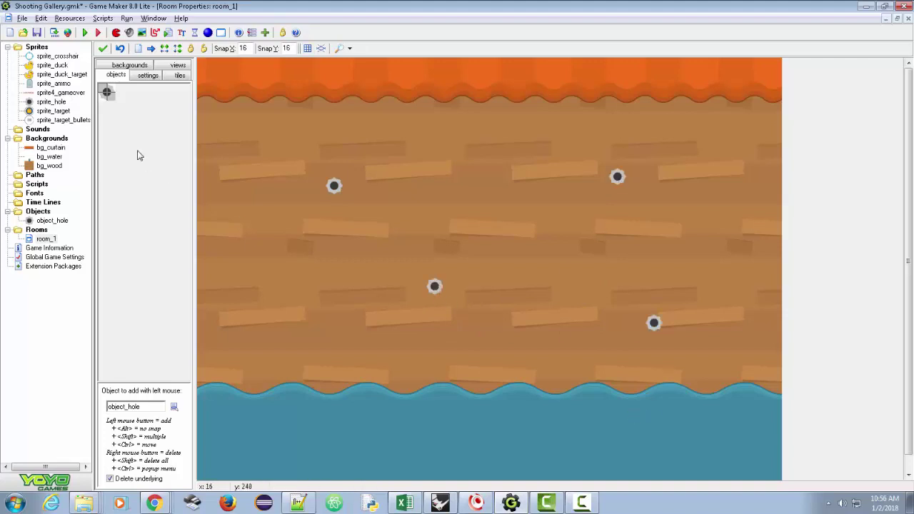
left_click(84, 33)
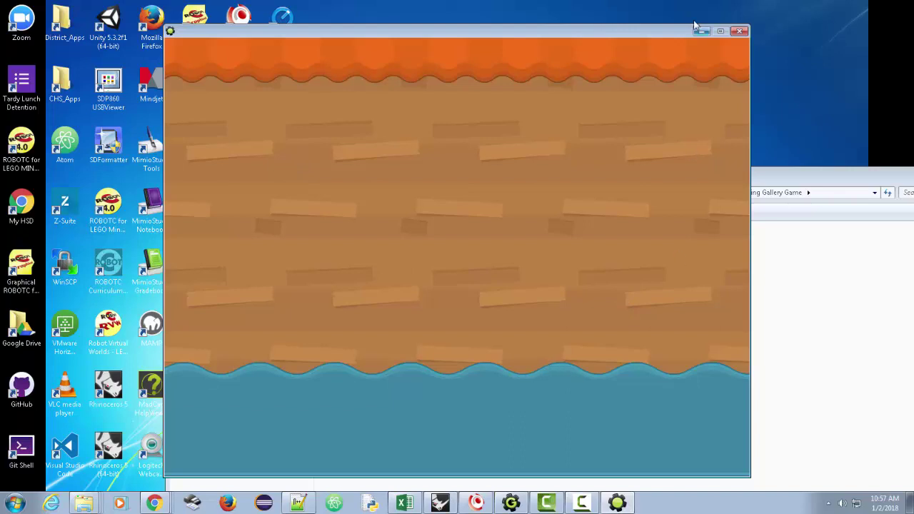
Close the running game, delete all four object_hole instances from room_1 and save the project
left_click(740, 30)
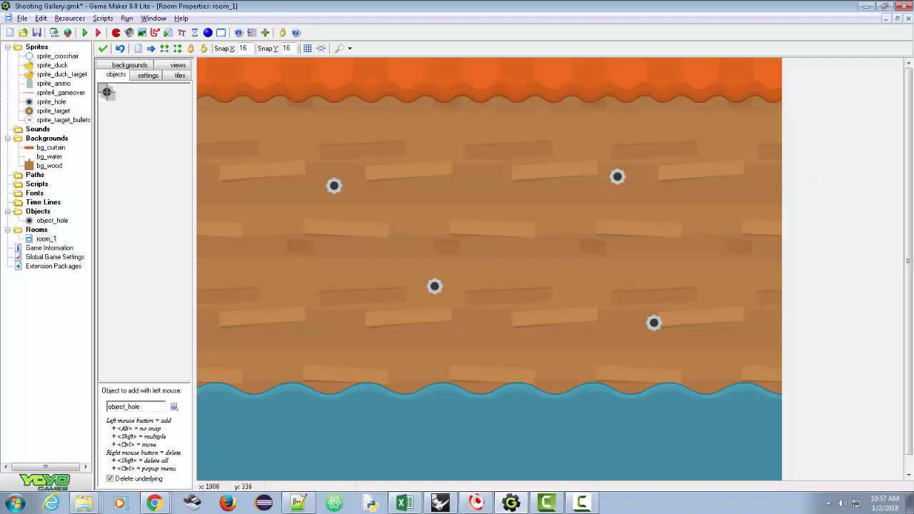
right_click(334, 190)
right_click(439, 288)
right_click(662, 327)
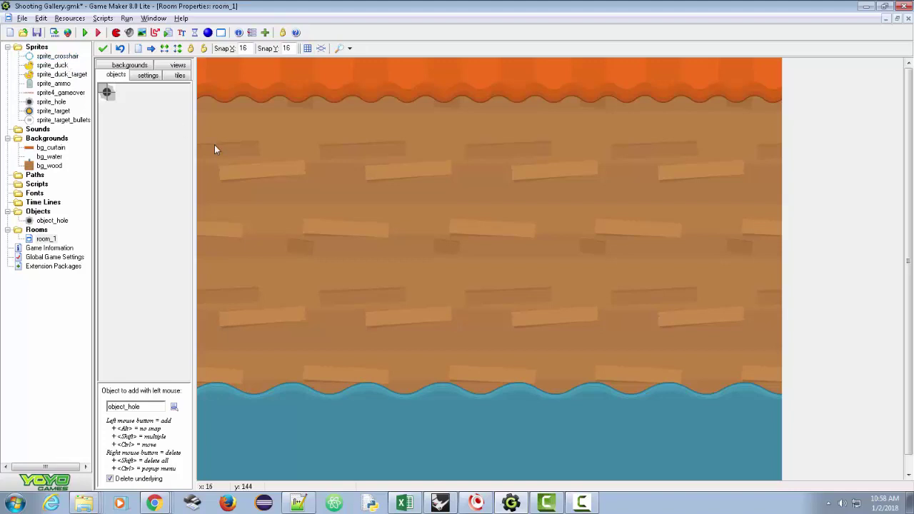
left_click(36, 33)
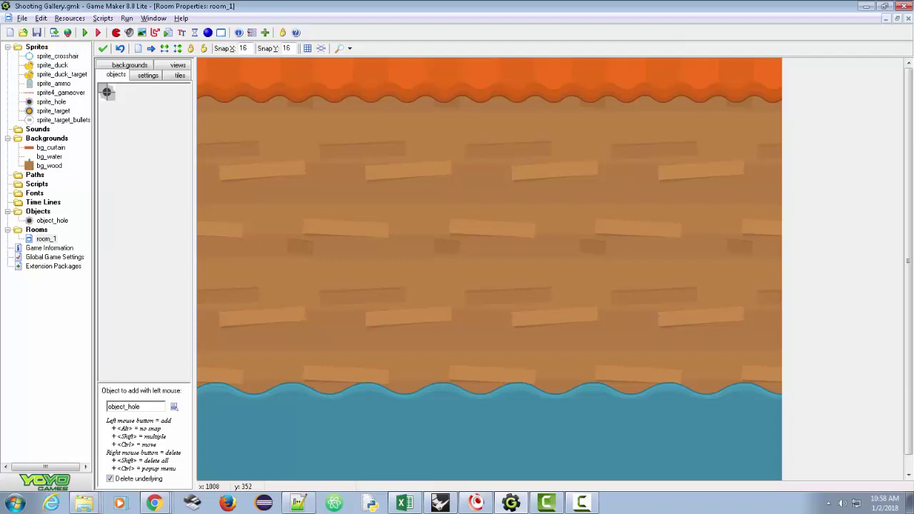
Create a new object named object_crosshair and assign it the sprite_crosshair sprite
right_click(29, 213)
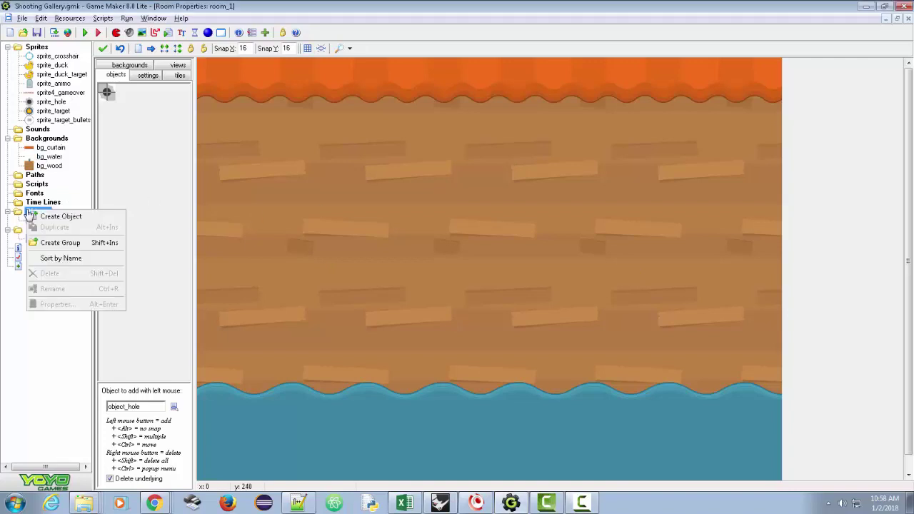
left_click(79, 214)
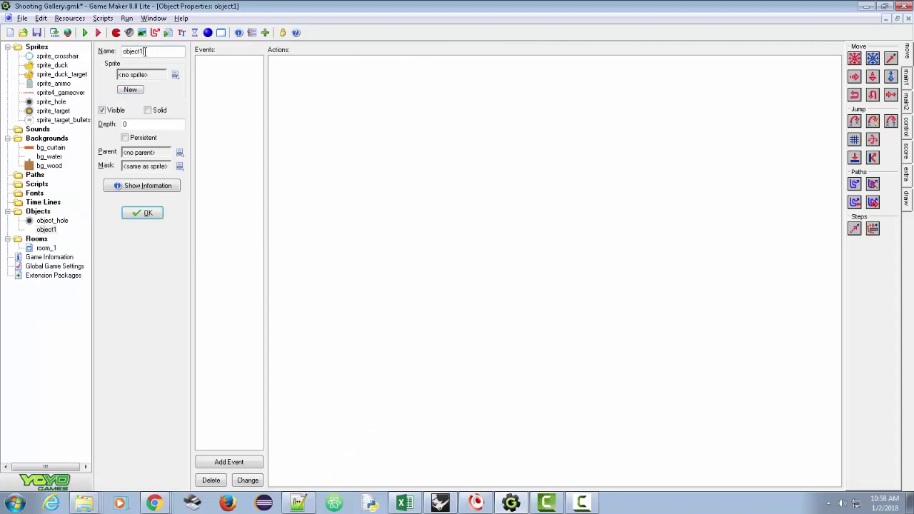
left_click_drag(139, 52, 145, 52)
type("_crosshair")
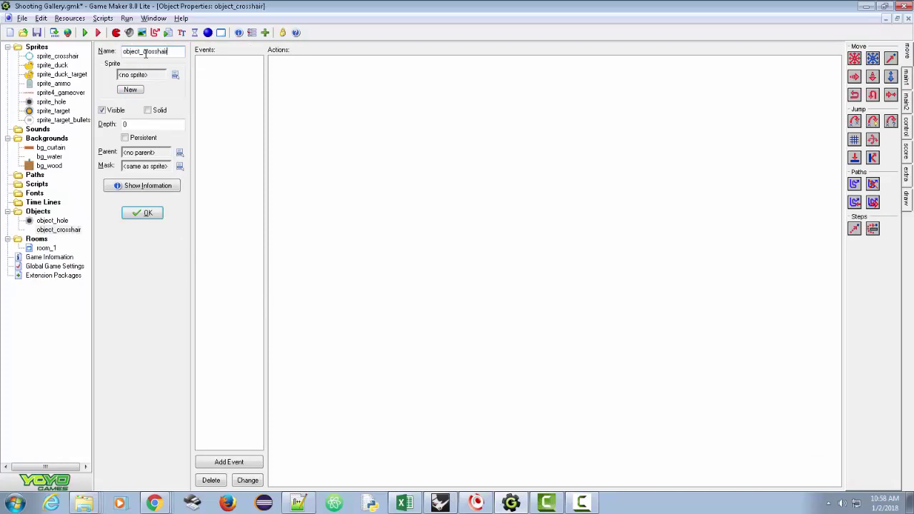
left_click(175, 75)
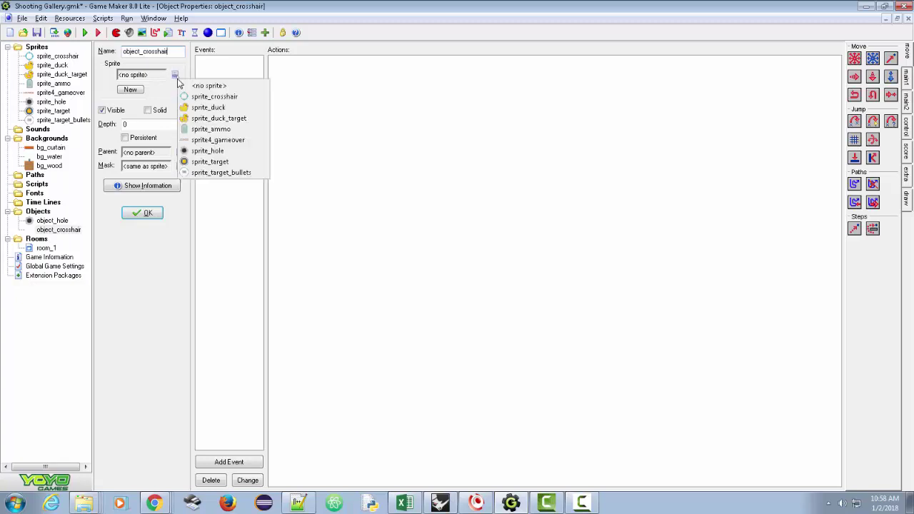
left_click(216, 100)
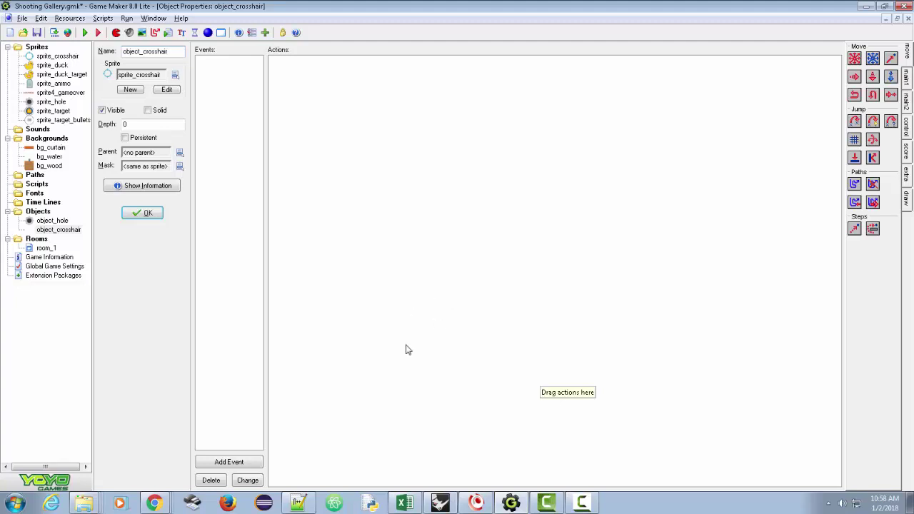
Add a regular Step event to object_crosshair
left_click(227, 469)
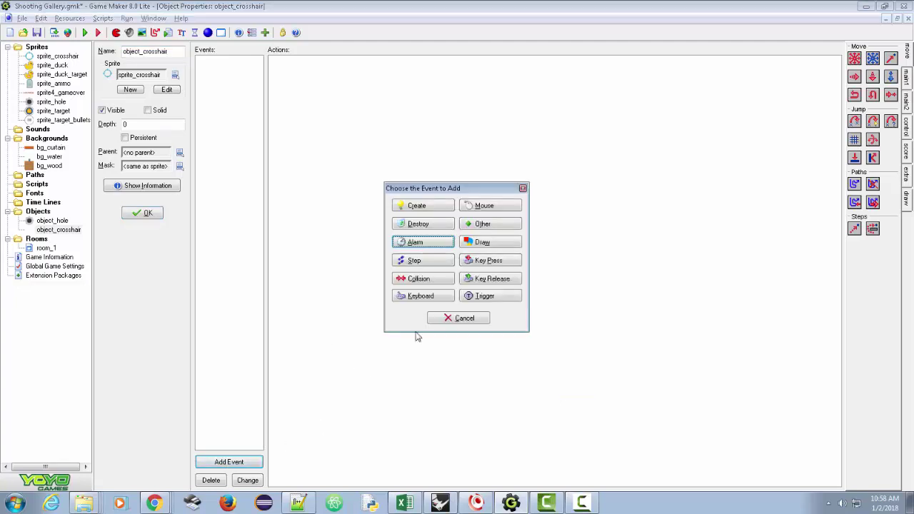
left_click(425, 266)
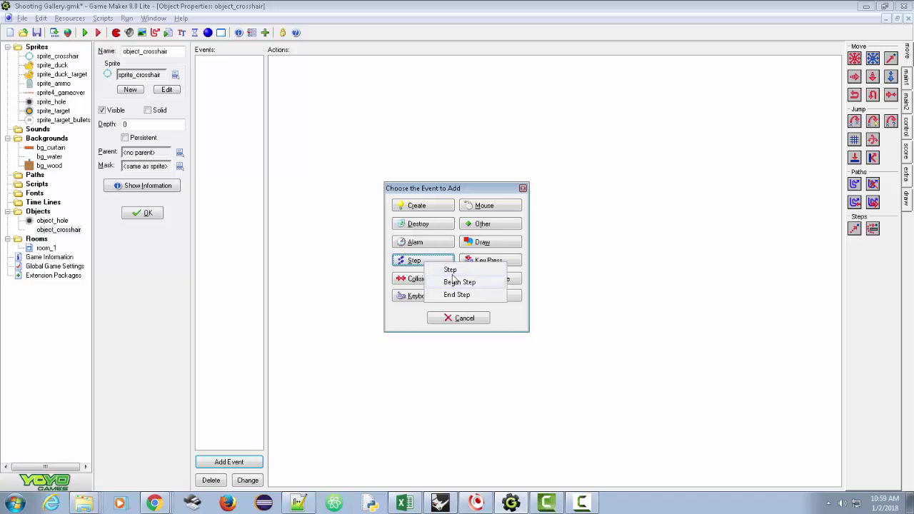
left_click(450, 270)
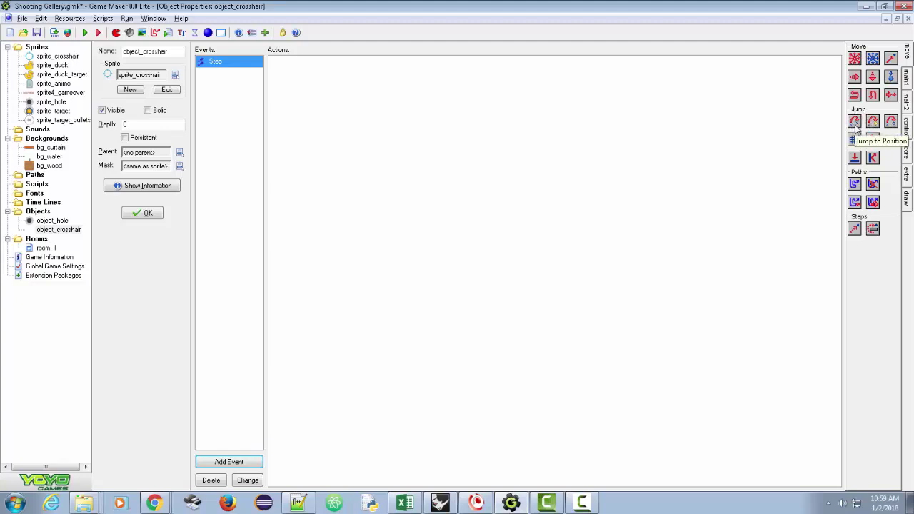
Add a Jump to Position action to the Step event, applied to Self, with x set to mouse_x and y to mouse_y
left_click_drag(855, 125, 479, 156)
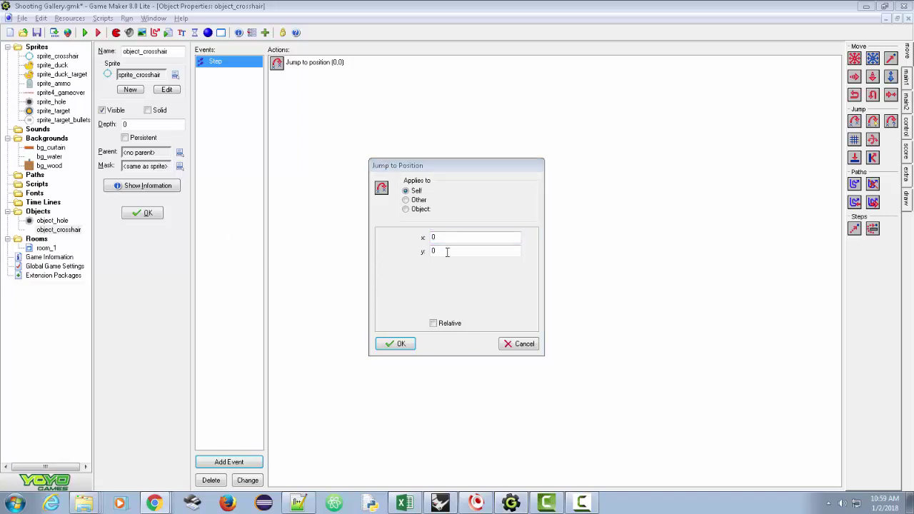
left_click(424, 241)
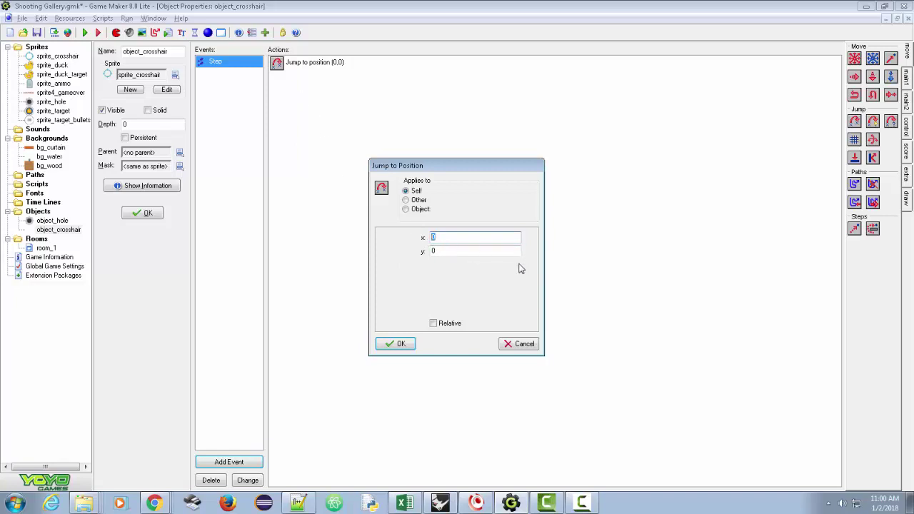
type("mouse_x")
double_click(433, 252)
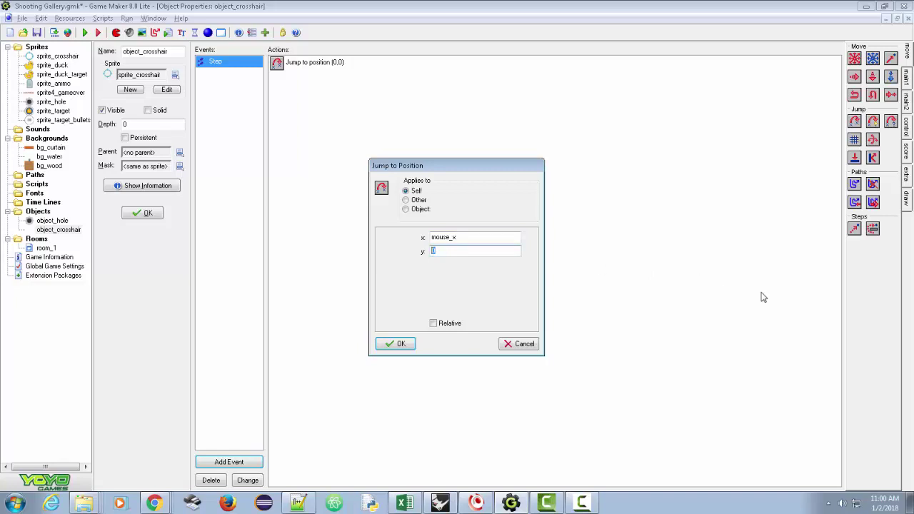
type("mouse_y")
left_click_drag(469, 238, 367, 238)
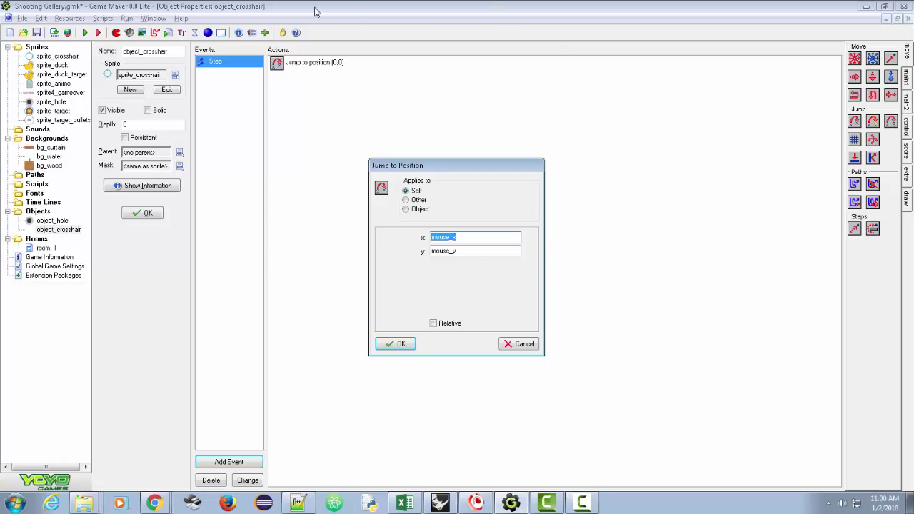
Switch to Chrome, search Google for "game maker 8 gml" and open the YoYo Games GML Overview page
left_click(154, 504)
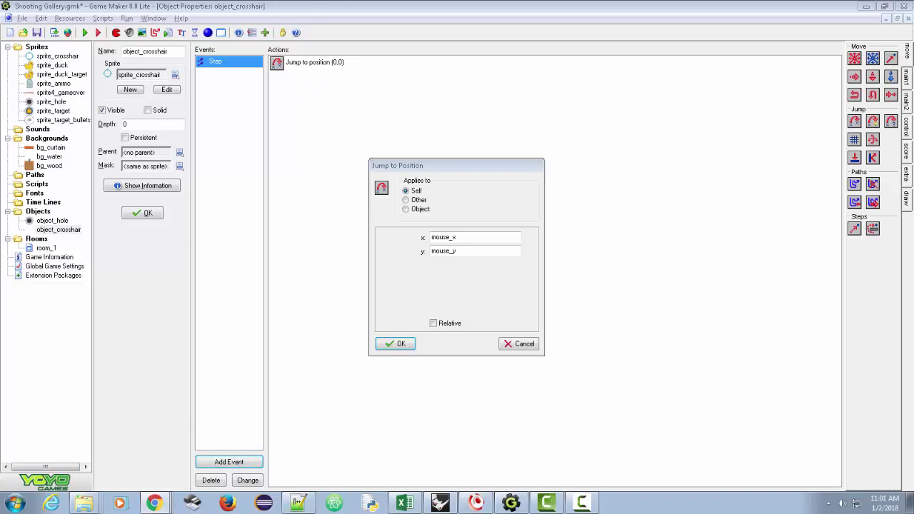
left_click_drag(913, 10, 146, 0)
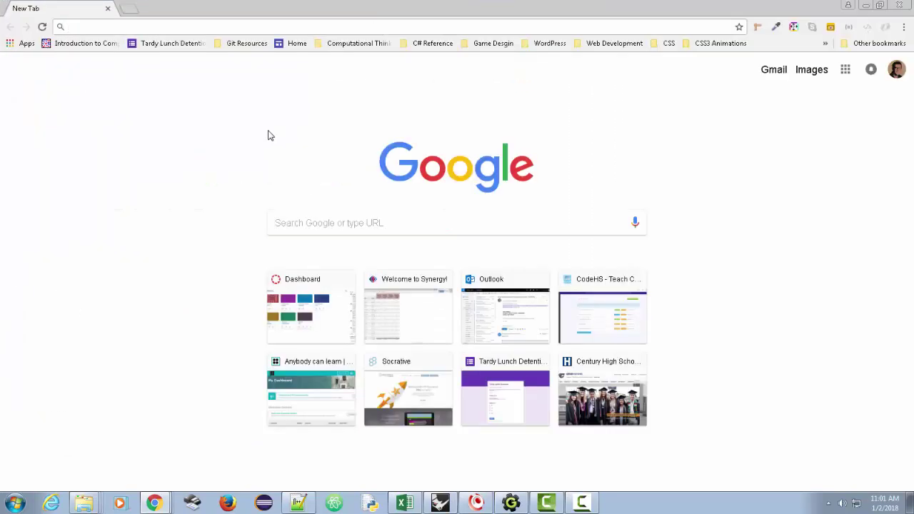
type("game ma")
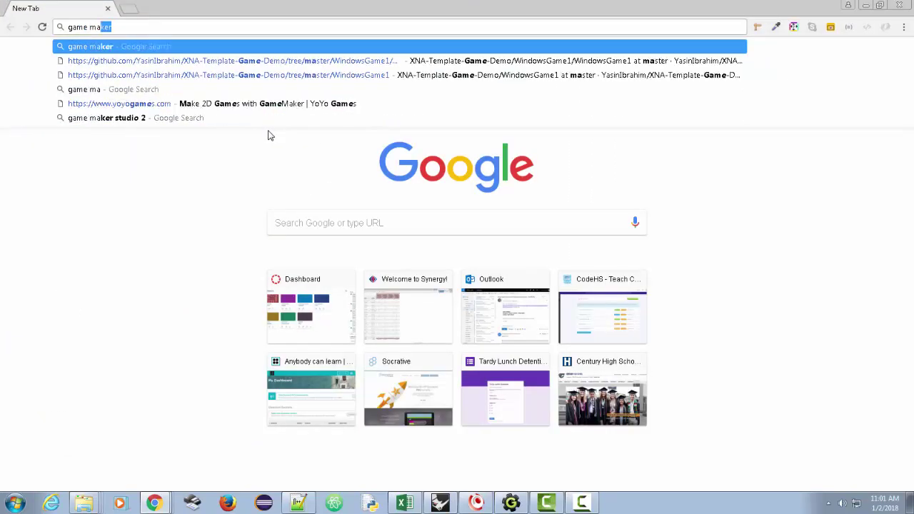
type("ker 8 gml")
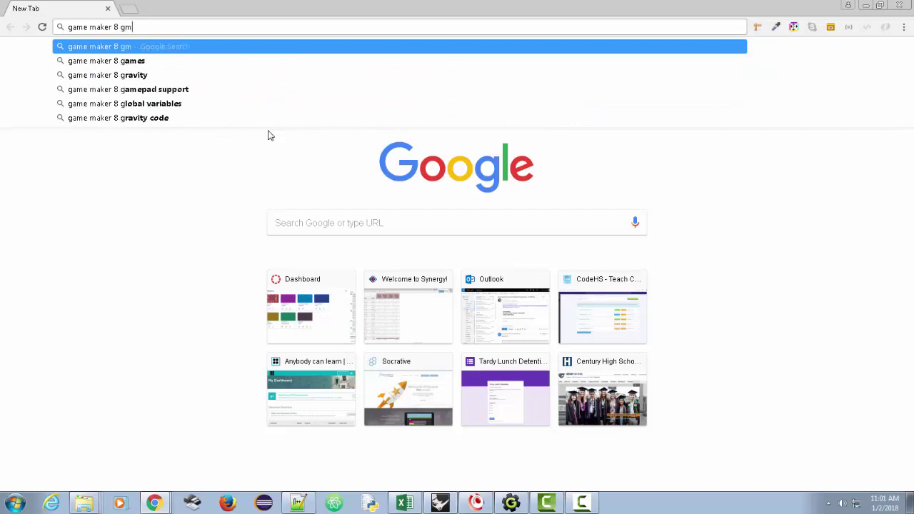
key("Return")
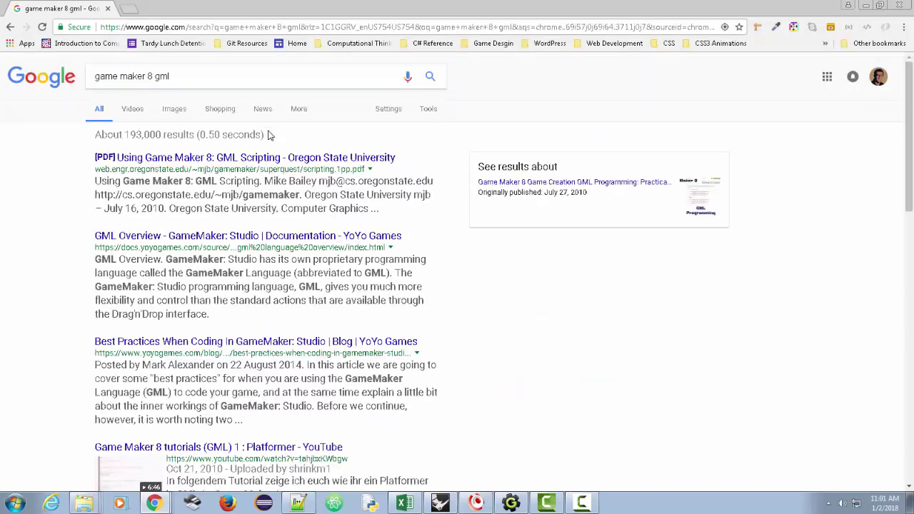
left_click(222, 239)
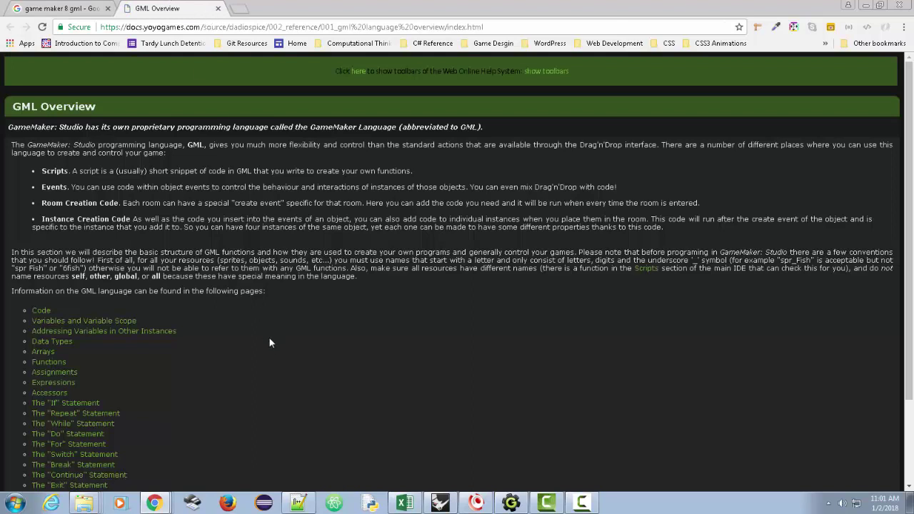
Examine the GML Overview topics, then the Variables and Variable Scope page and its Global Variables page for built-in variables
scroll(269, 343, "down", 3)
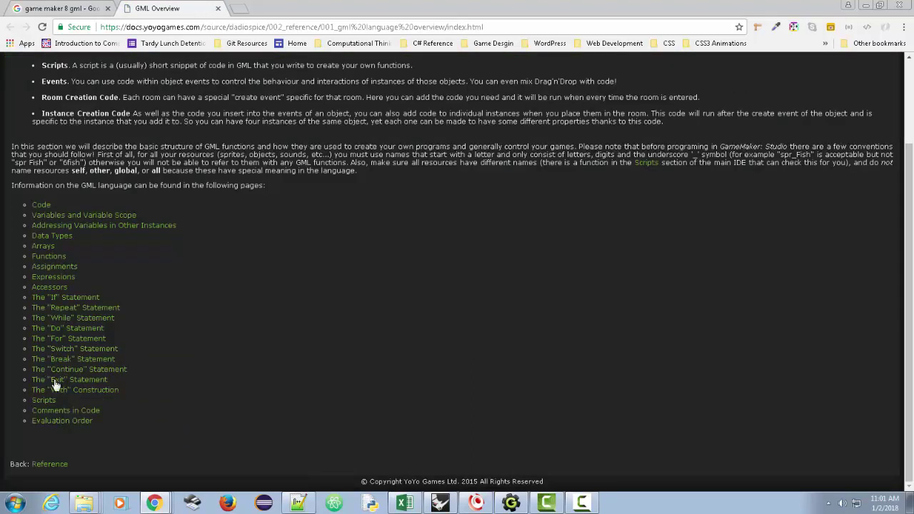
scroll(338, 332, "up", 3)
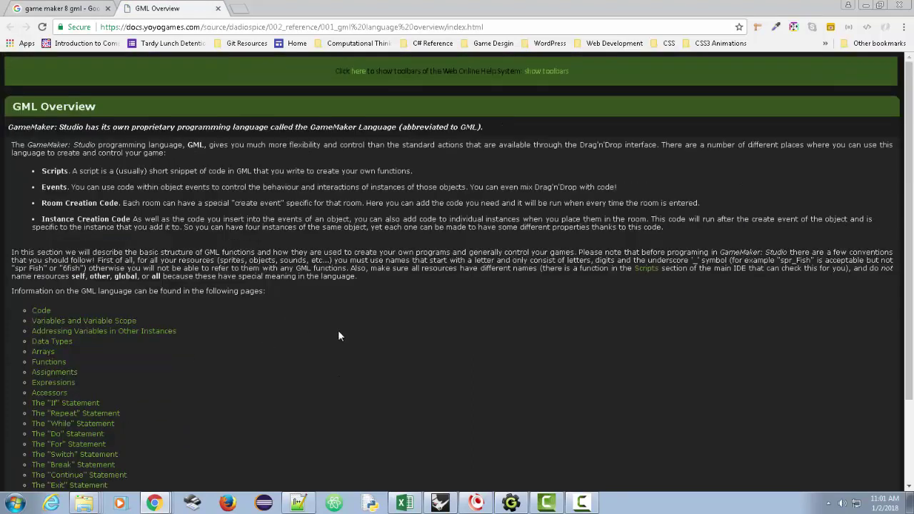
scroll(270, 216, "down", 2)
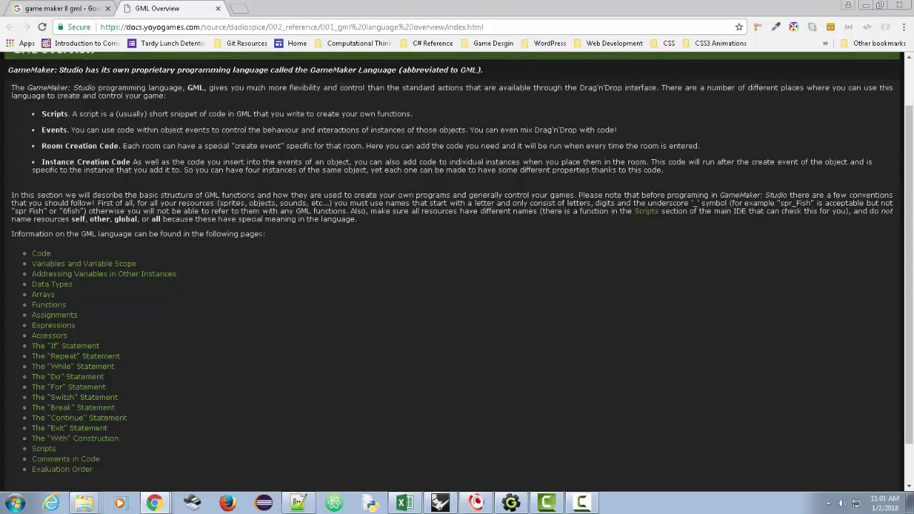
left_click(77, 264)
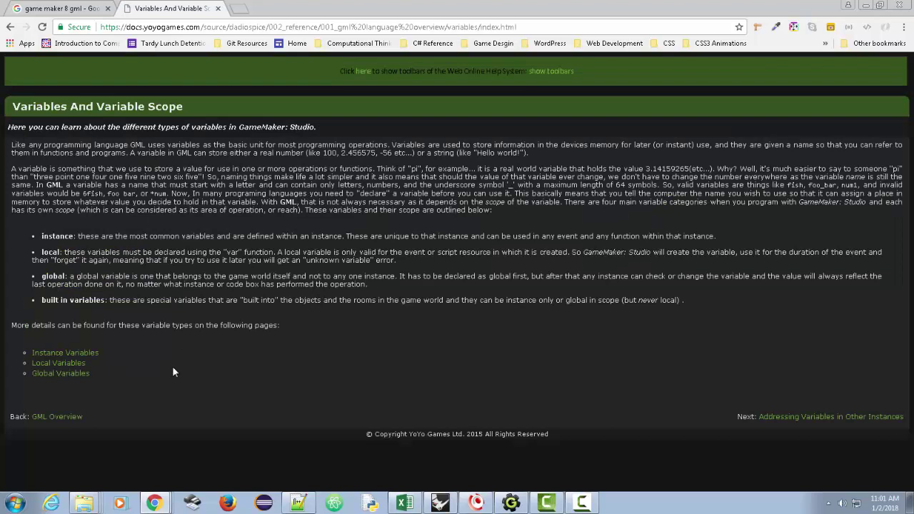
left_click(65, 374)
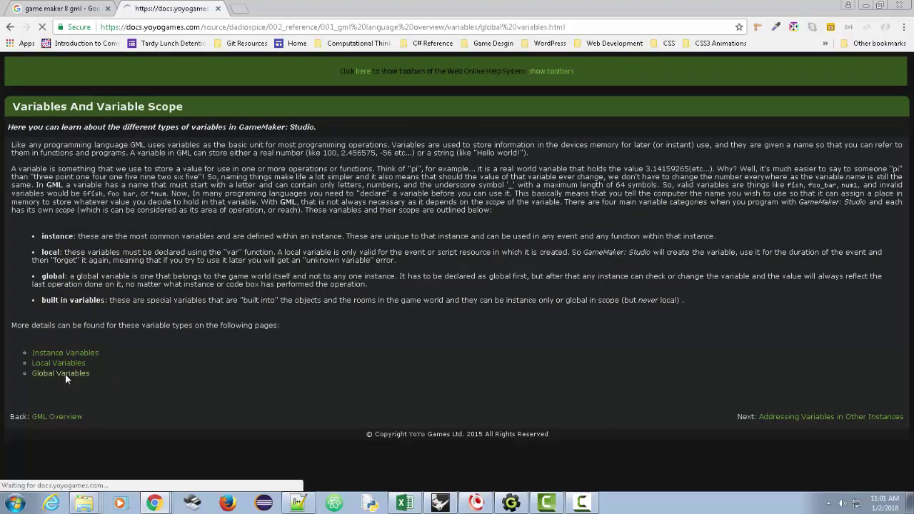
scroll(197, 361, "down", 3)
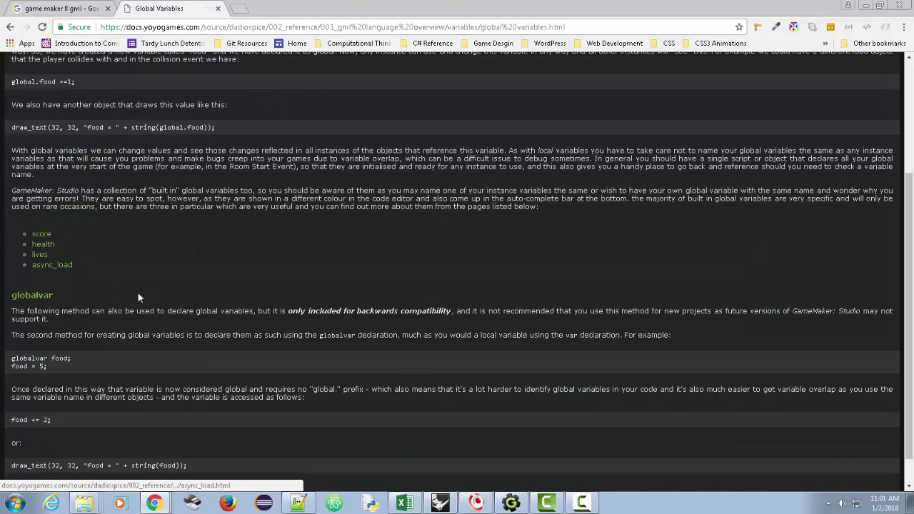
scroll(46, 272, "down", 1)
scroll(482, 329, "up", 3)
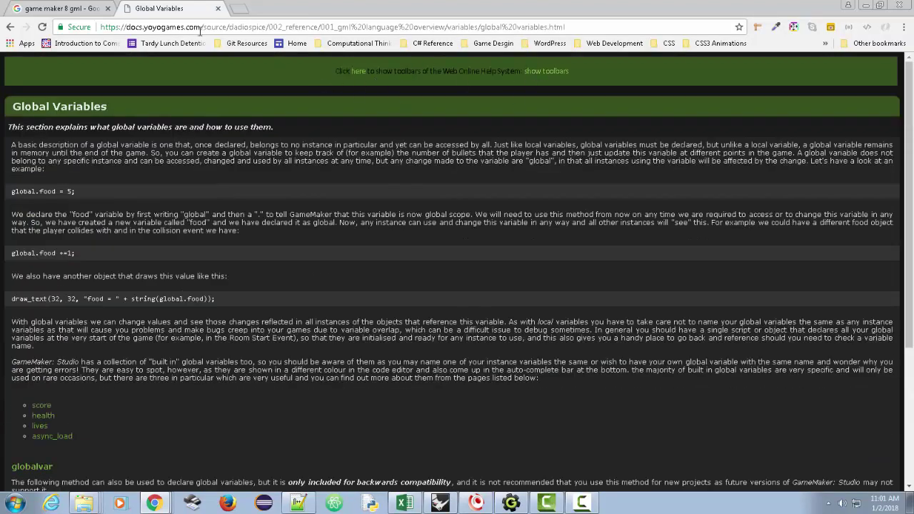
Search Google in a new tab for "mouse movement gml" and look up mouse_x in the Mouse Input documentation
left_click(240, 8)
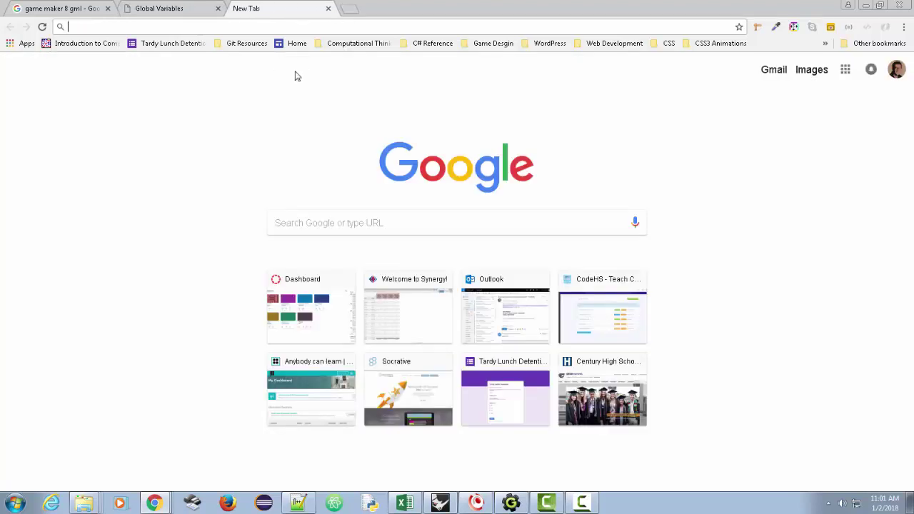
type("mouse movem")
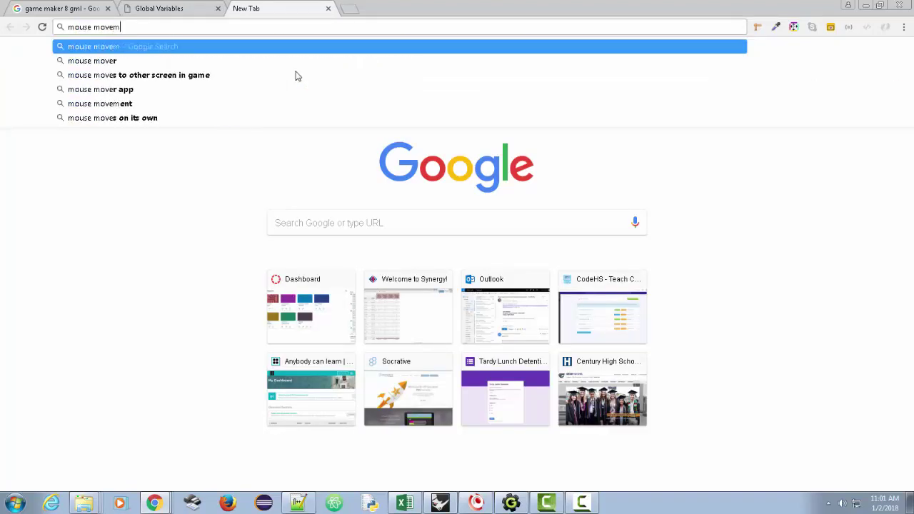
type("ent gml")
key("Return")
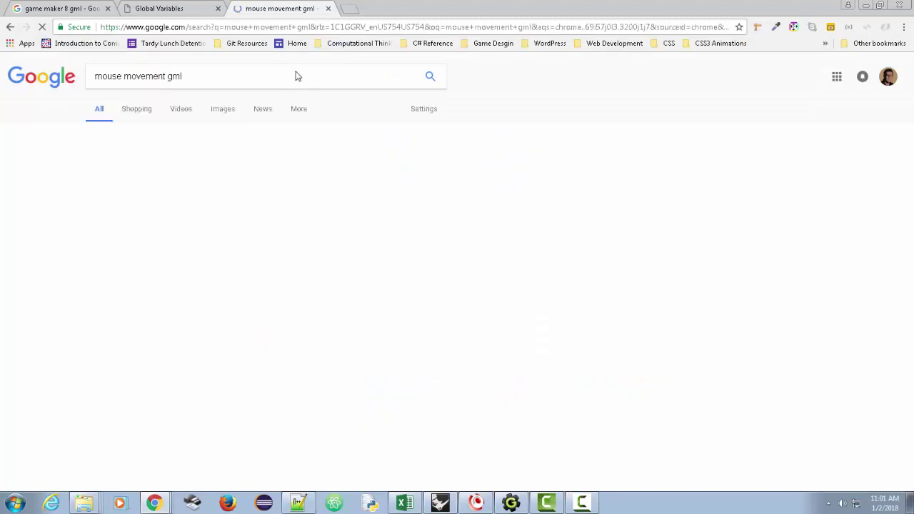
left_click(158, 163)
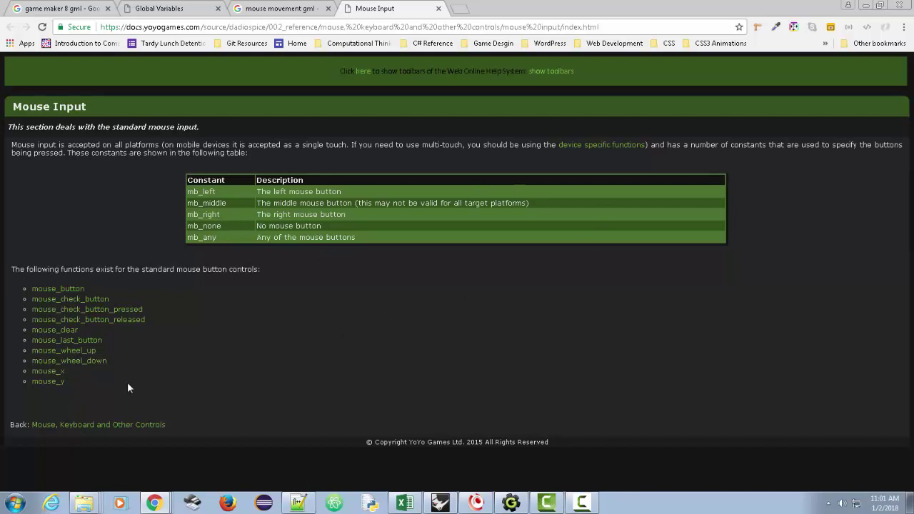
left_click(57, 371)
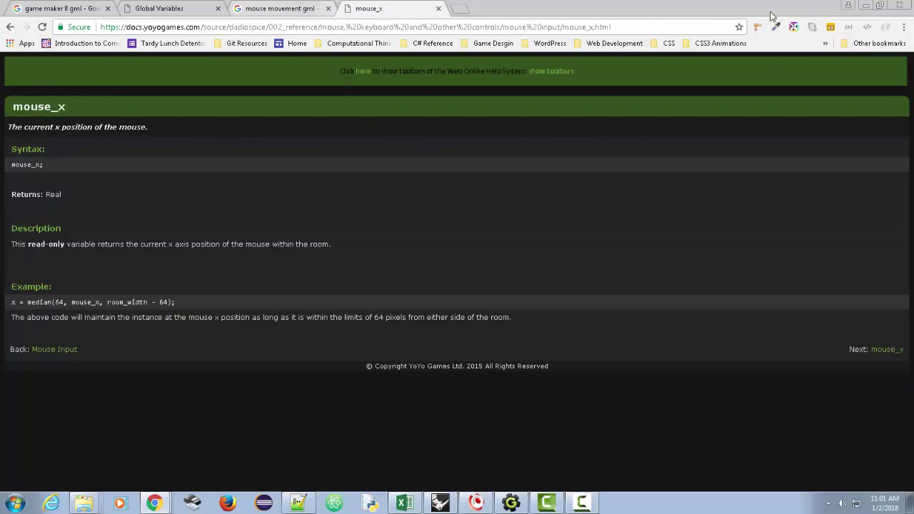
Return to Game Maker and accept the Jump to Position settings for object_crosshair's Step event
left_click(865, 5)
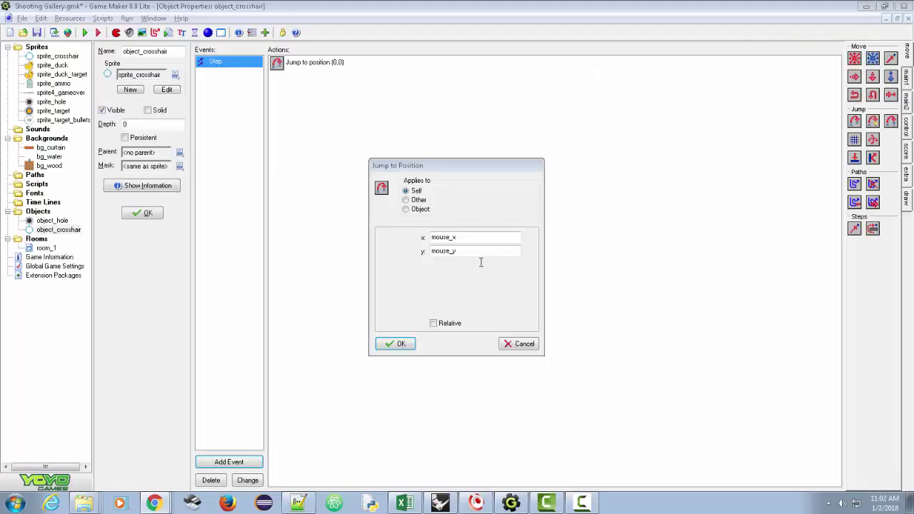
left_click(394, 344)
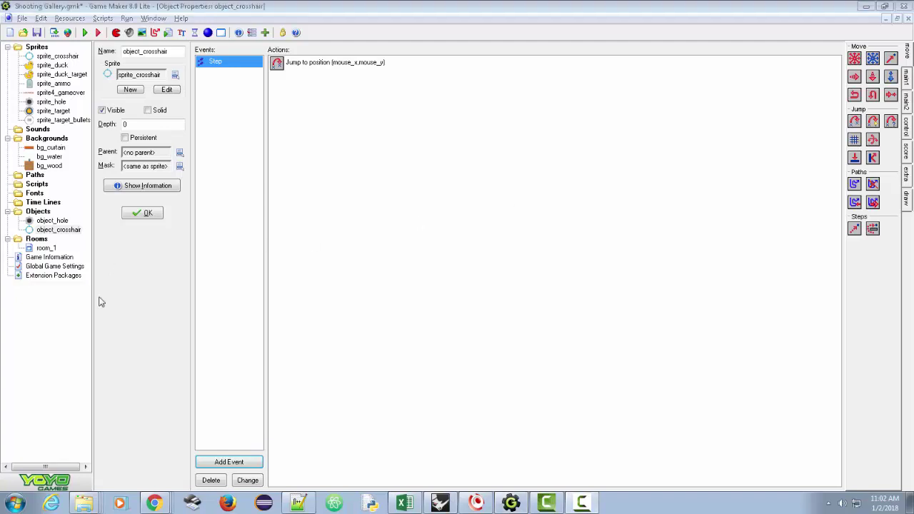
Open room_1, choose object_crosshair as the object to add, and place one instance on the wood background above the water
double_click(45, 248)
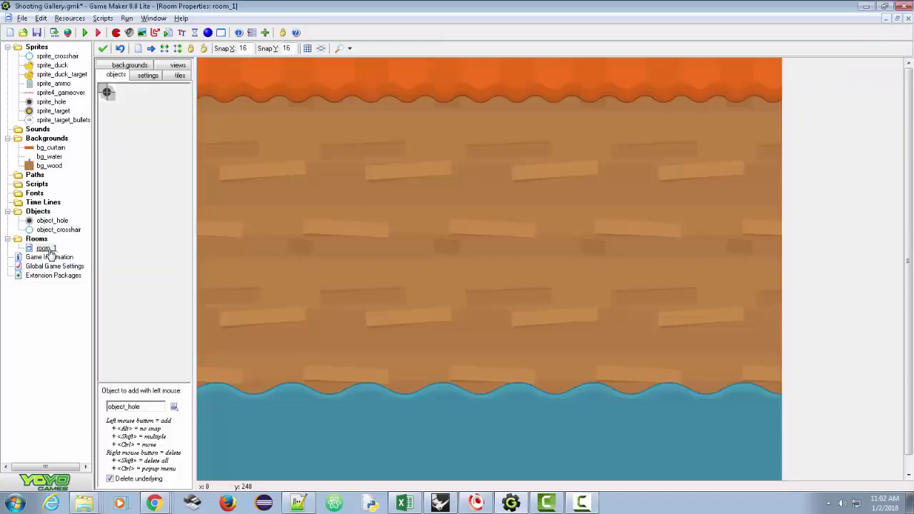
left_click(174, 407)
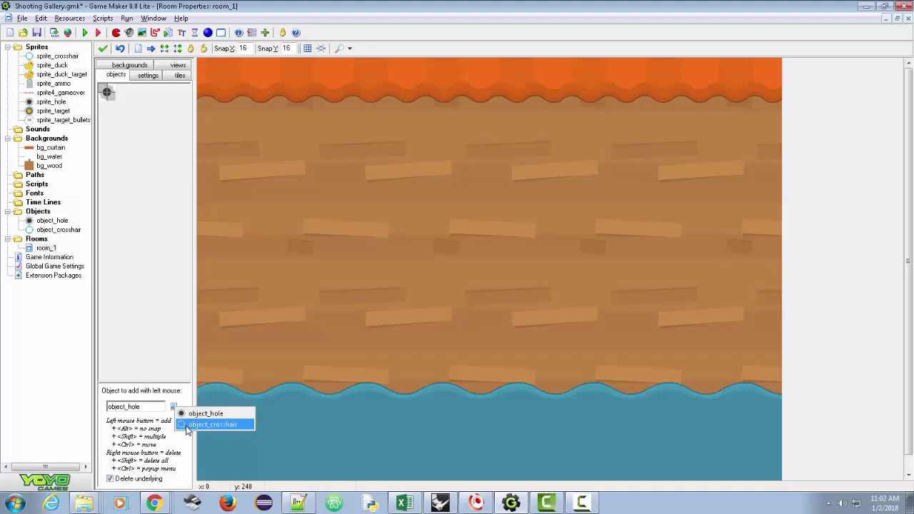
left_click(187, 427)
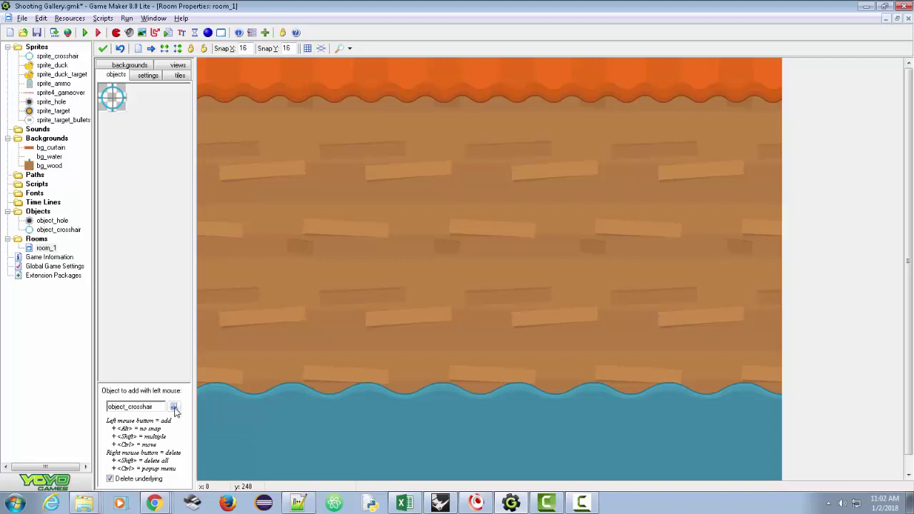
left_click(174, 408)
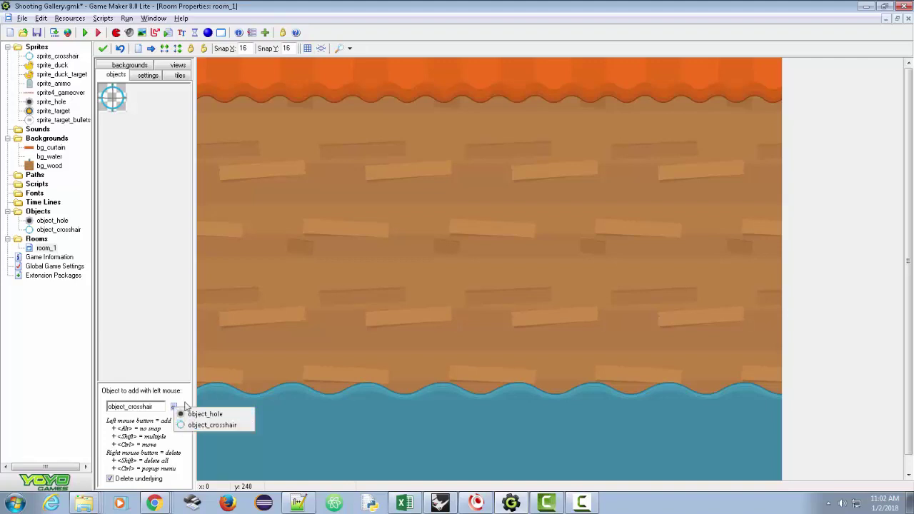
left_click(209, 425)
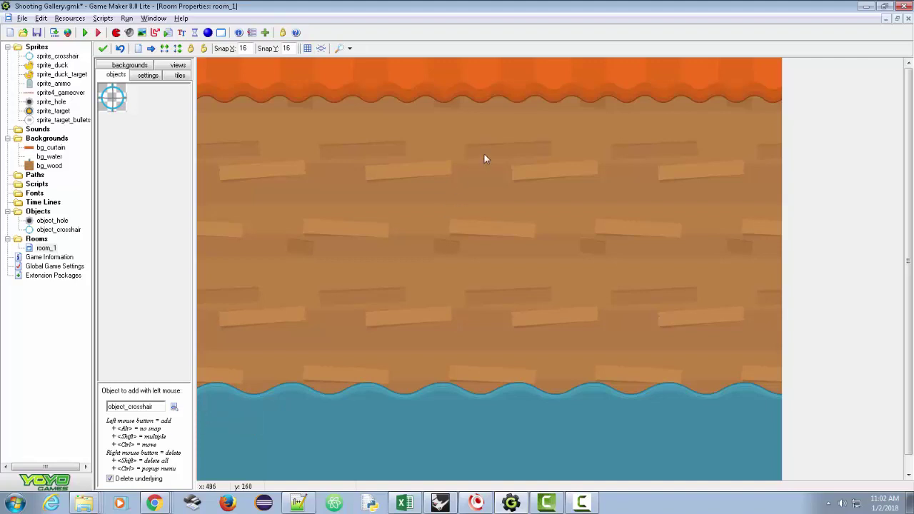
left_click(450, 205)
Run the game to test the crosshair's mouse tracking, close it and save the project
left_click(84, 33)
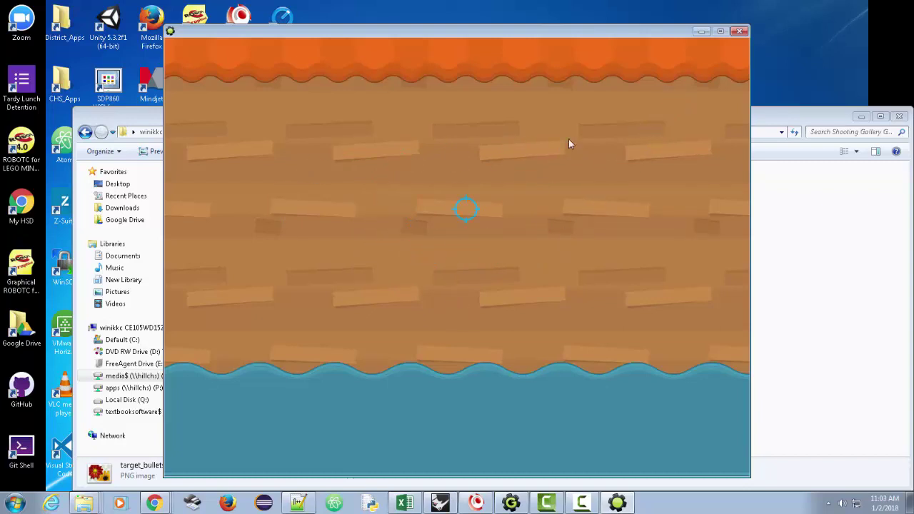
left_click(740, 33)
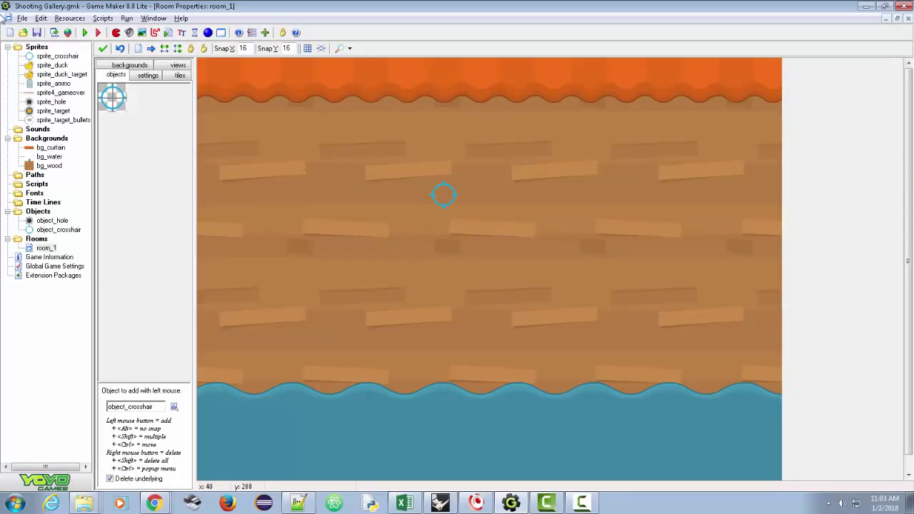
left_click(37, 32)
Open object_crosshair and add a Global left button mouse event
double_click(74, 231)
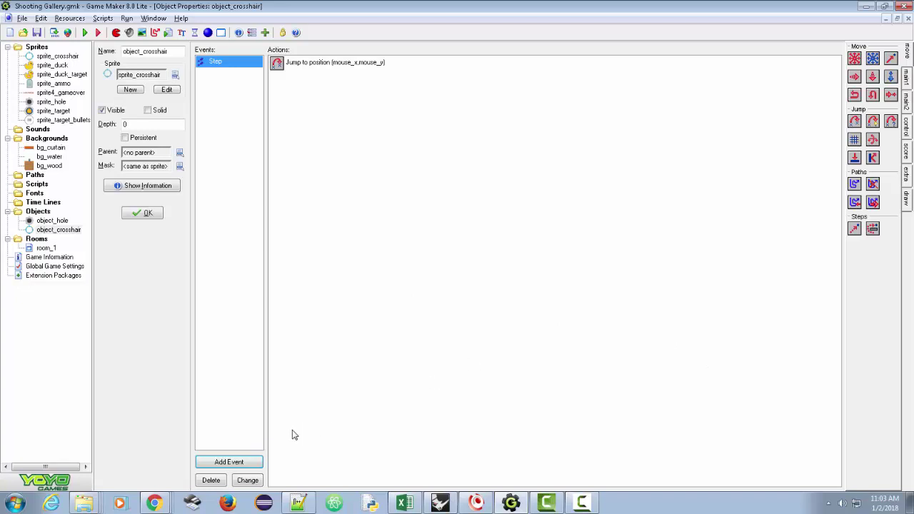
left_click(242, 463)
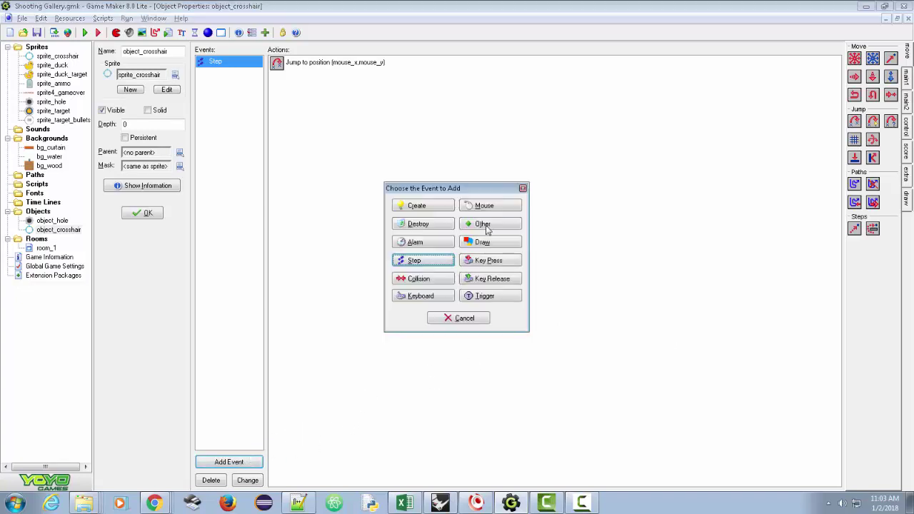
left_click(498, 208)
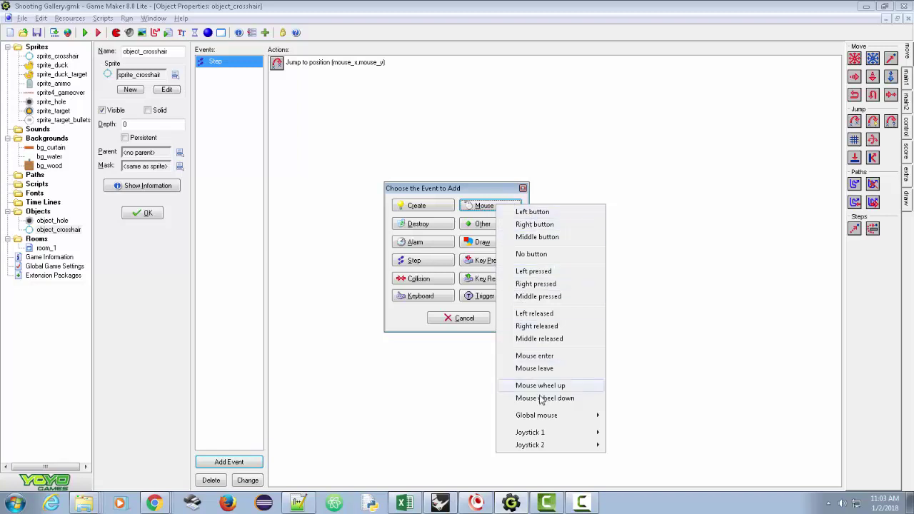
mouse_move(548, 420)
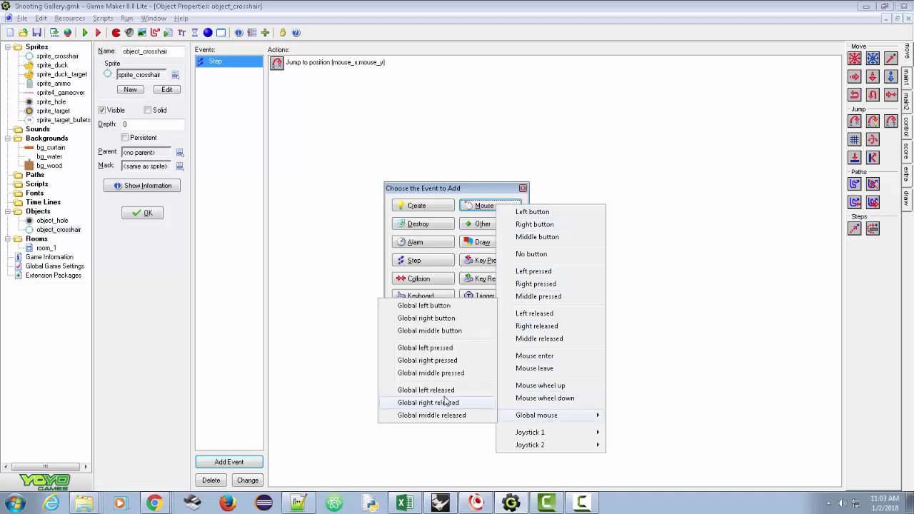
left_click(429, 306)
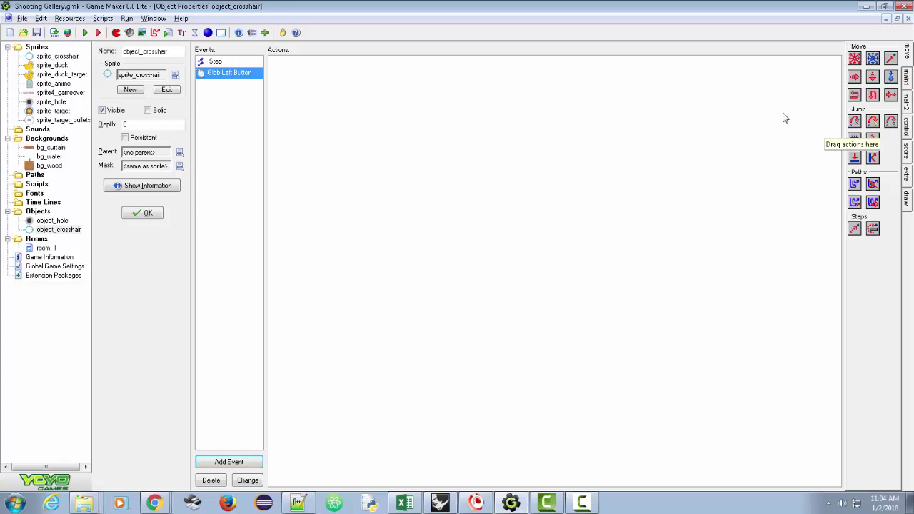
Add a Create Instance action to the Global left button event for object_hole at x 0, y 0 with Relative enabled
left_click(908, 106)
left_click(908, 75)
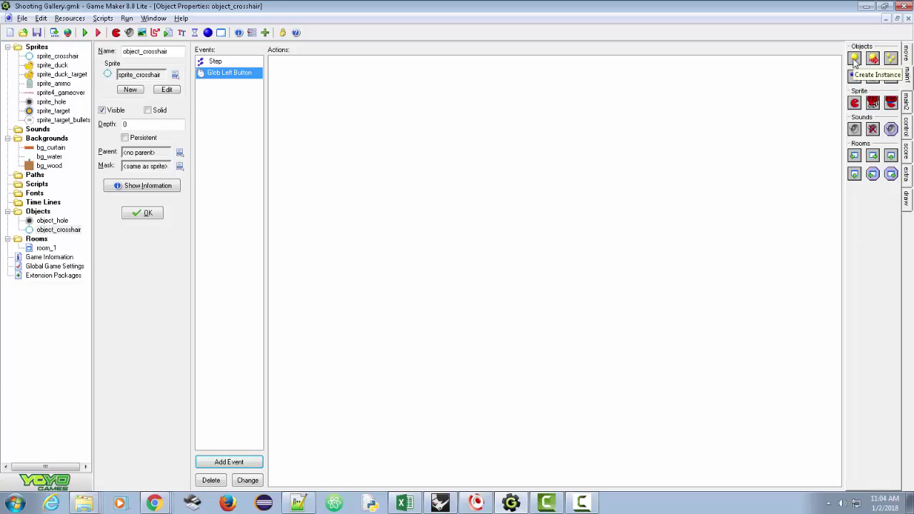
left_click_drag(855, 63, 407, 104)
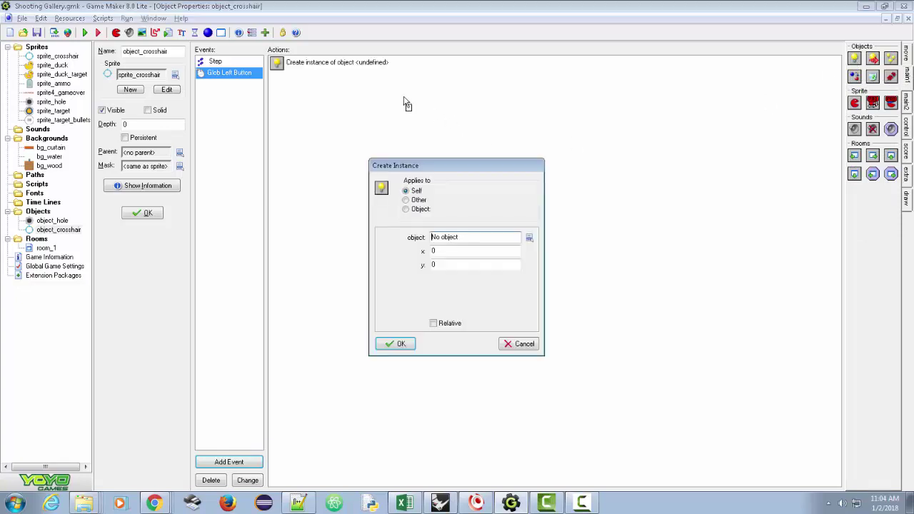
left_click(530, 238)
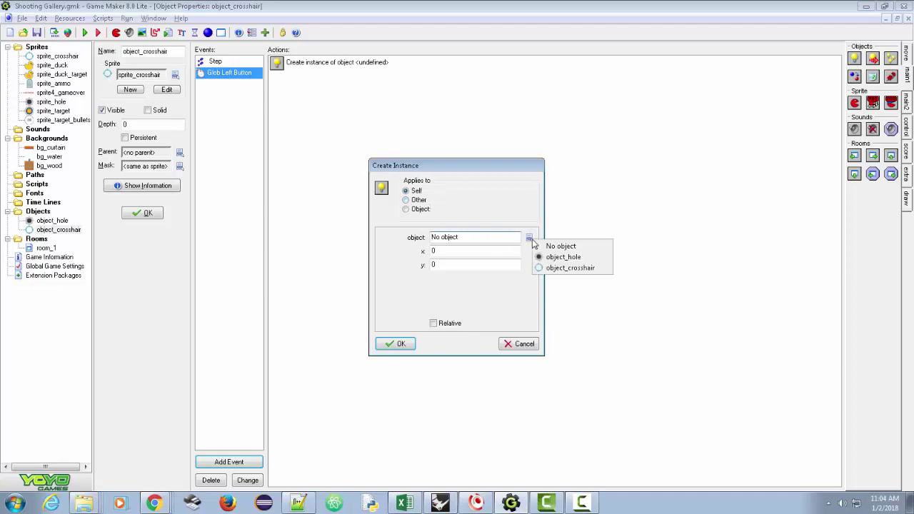
left_click(563, 257)
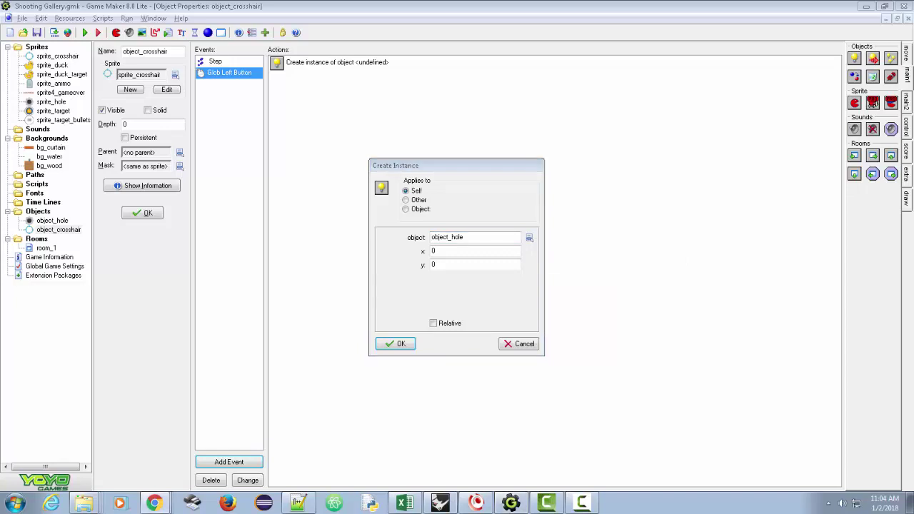
left_click(421, 255)
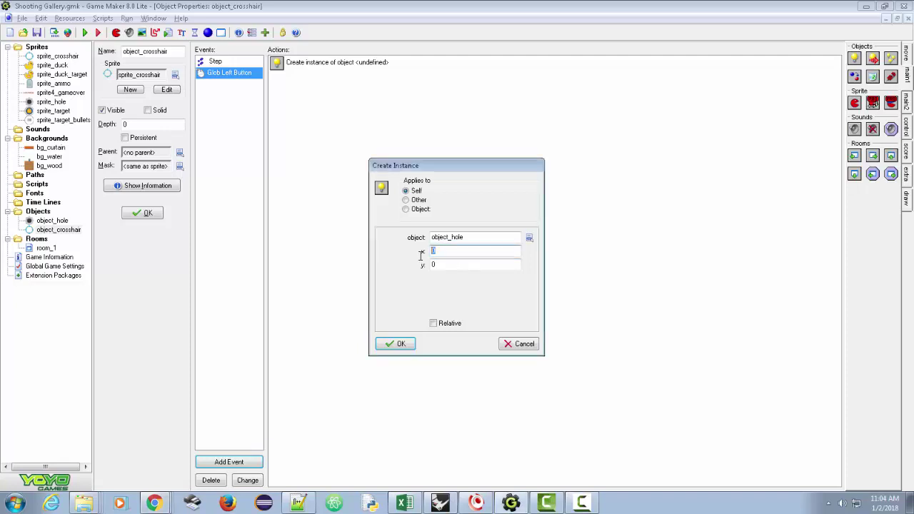
left_click(425, 265)
left_click(433, 324)
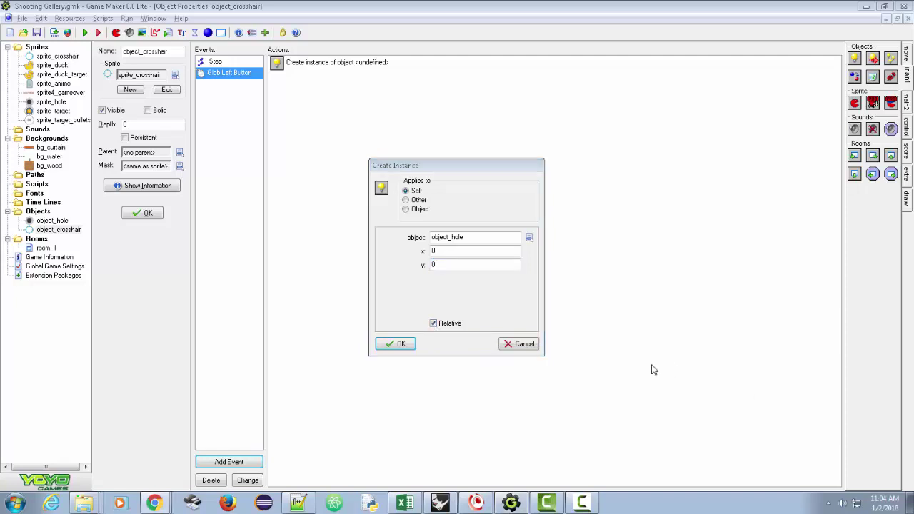
left_click(395, 345)
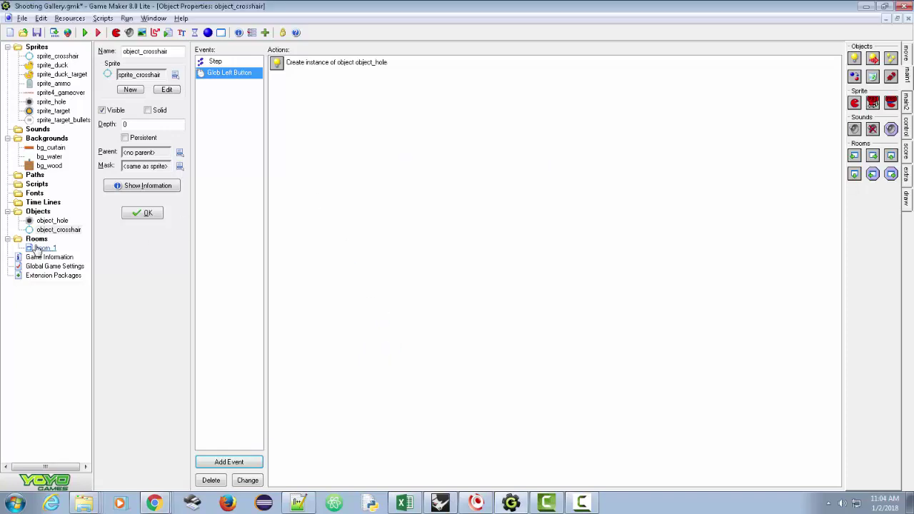
Review the crosshair's Step action and the Relative setting of the Create Instance action in the Global left button event
left_click(207, 63)
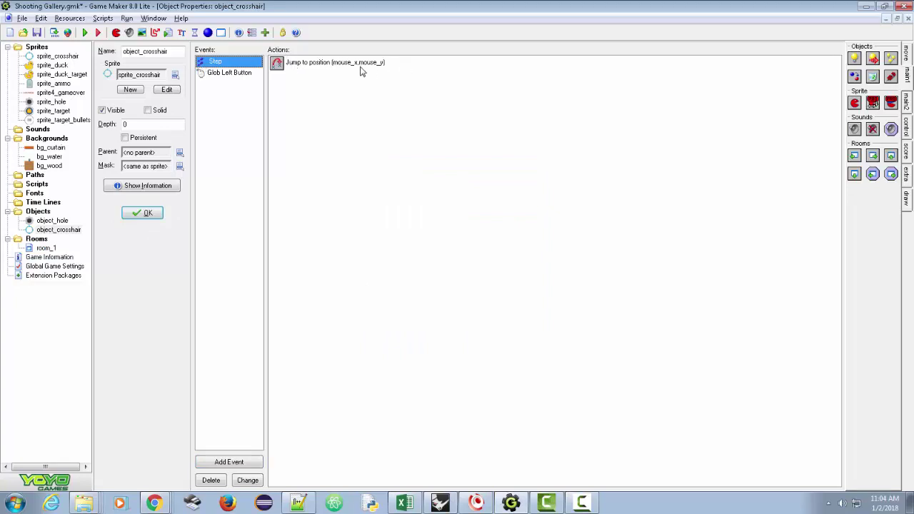
left_click(227, 74)
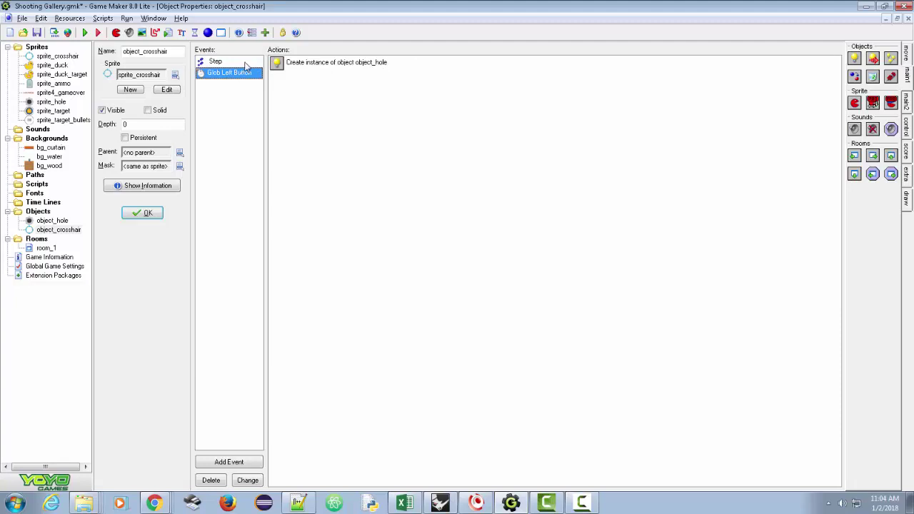
double_click(277, 63)
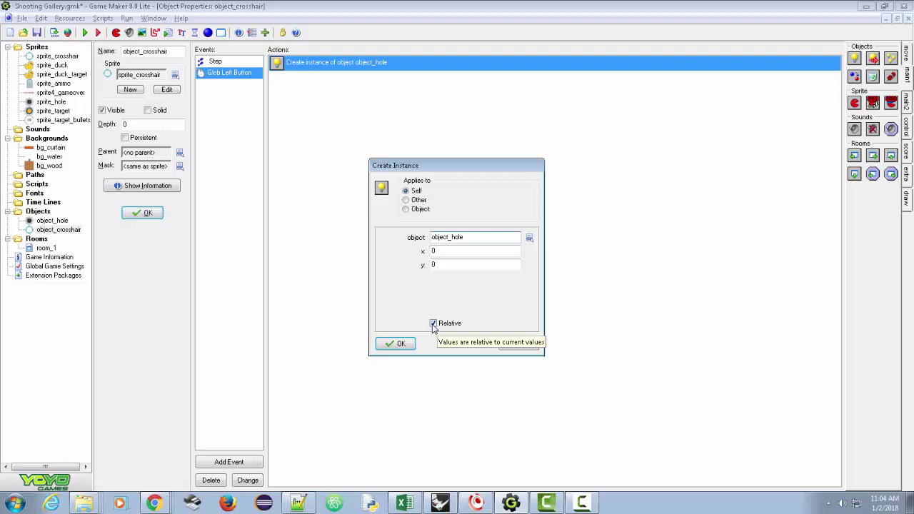
left_click(397, 343)
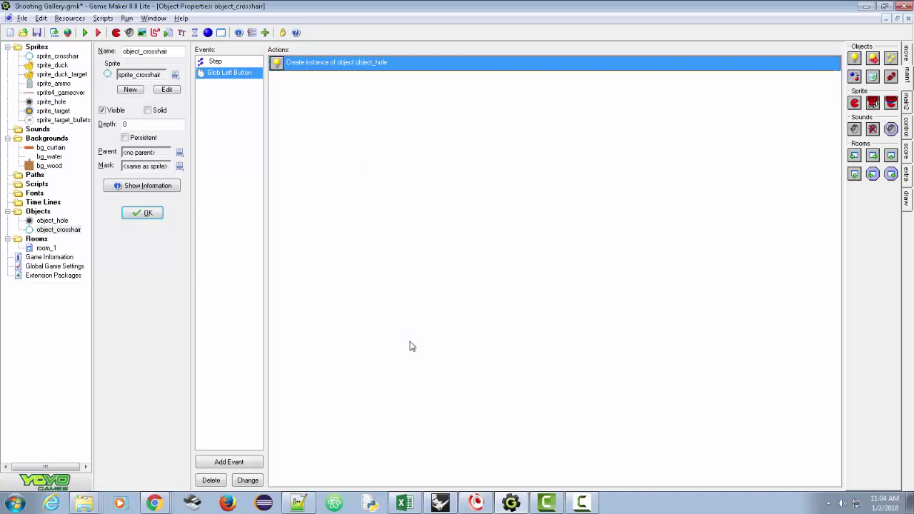
Run the game, fire at many spots across the room to test the bullet holes, and close the game window
left_click(85, 33)
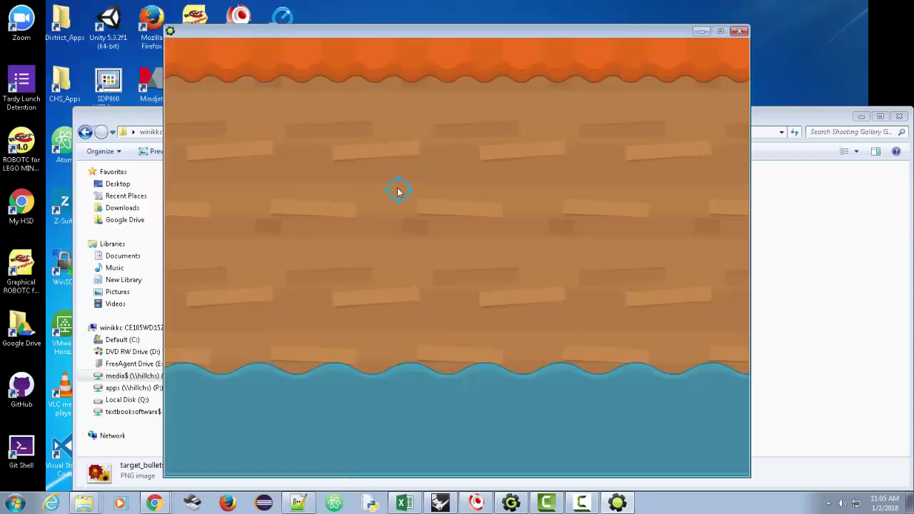
left_click(397, 189)
left_click(564, 241)
left_click(362, 327)
left_click(312, 165)
left_click(567, 253)
left_click(332, 248)
left_click(285, 248)
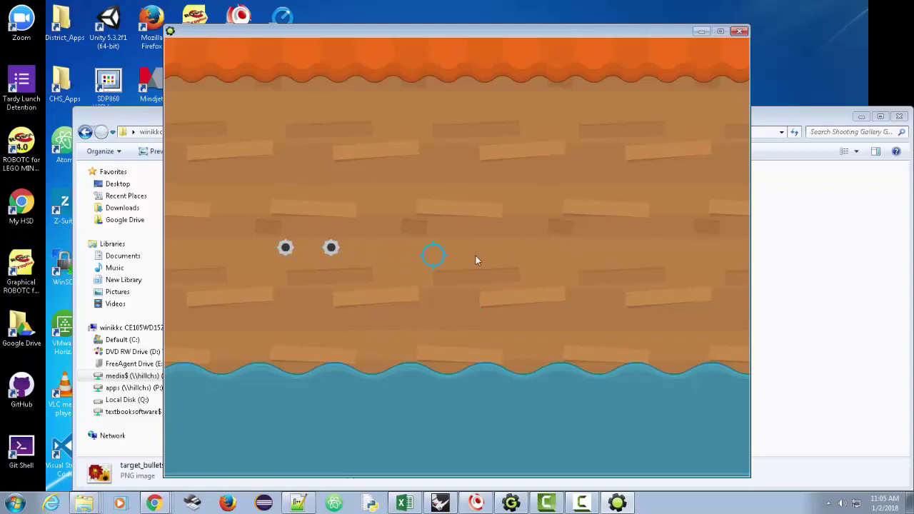
left_click(433, 255)
left_click(514, 254)
left_click(577, 257)
left_click(662, 265)
left_click(708, 290)
left_click(576, 313)
left_click(435, 267)
left_click(488, 187)
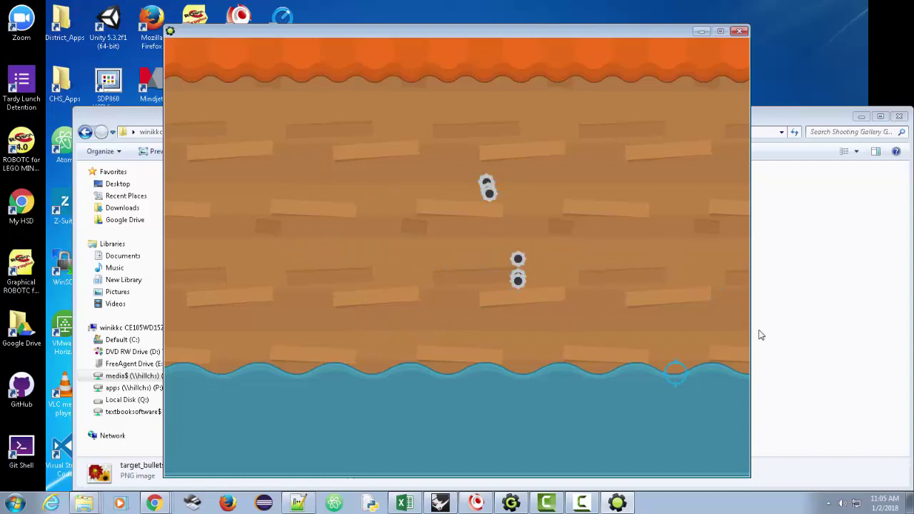
left_click(740, 32)
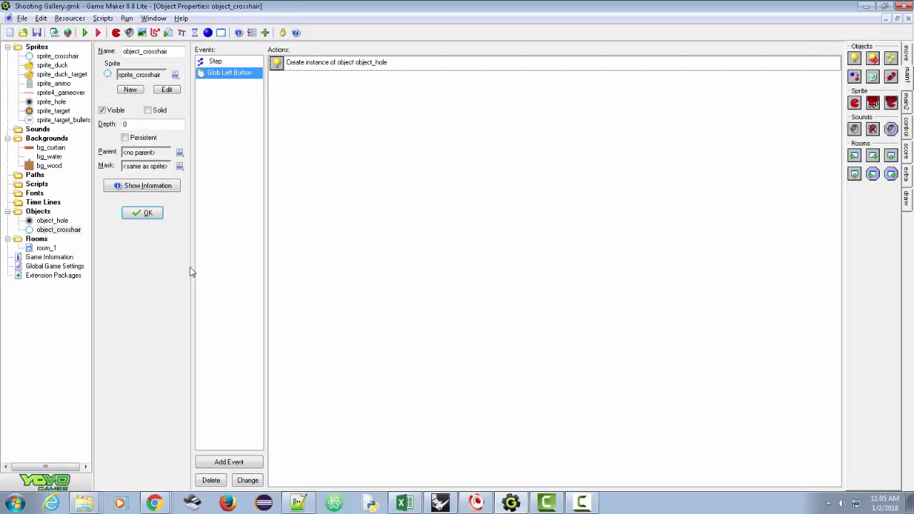
Turn off Display the cursor in the Global Game Settings and save the project
double_click(40, 268)
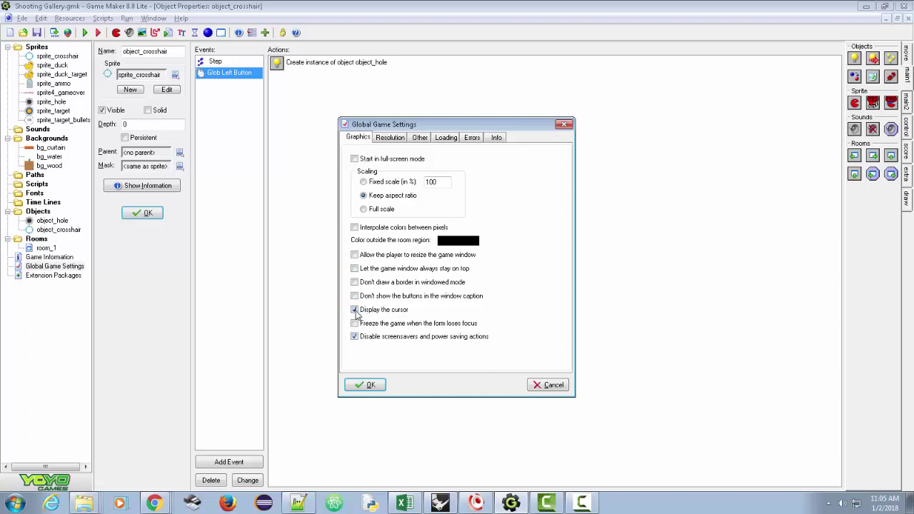
left_click(380, 388)
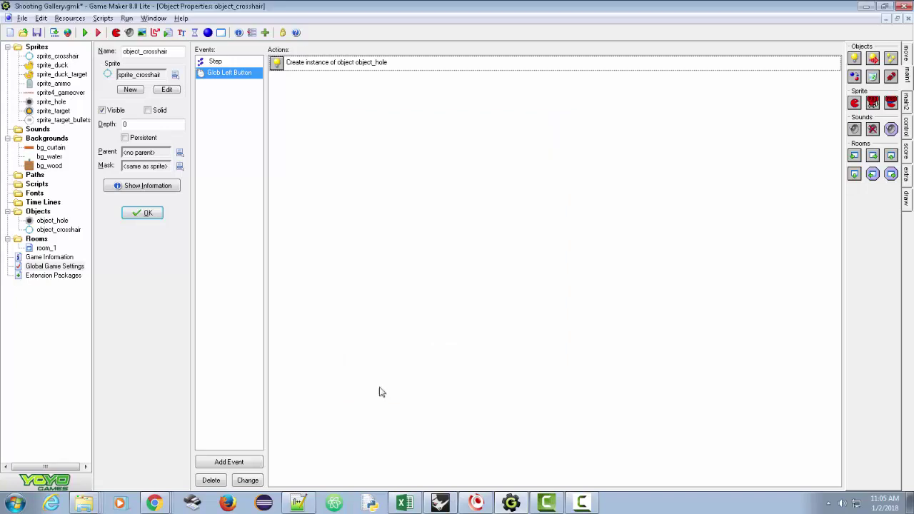
left_click(36, 33)
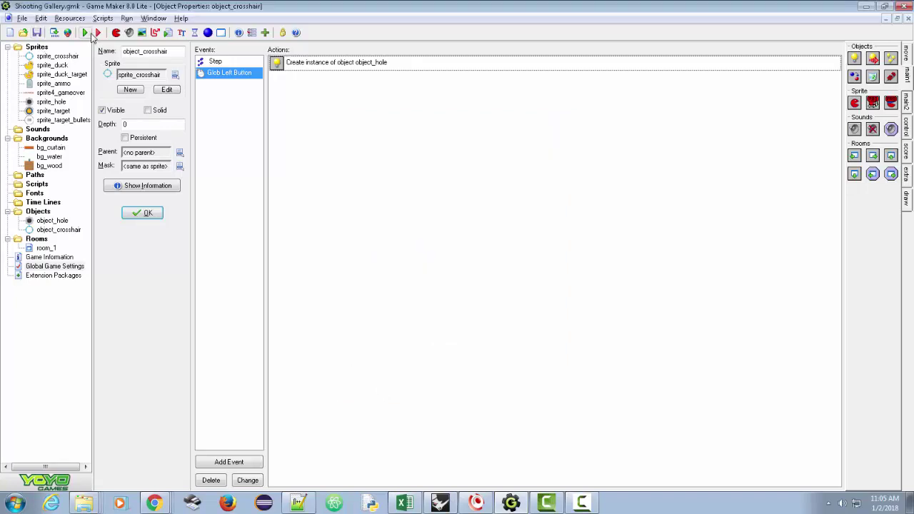
Run the game again to check the crosshair with the cursor display turned off, and close the game window
left_click(88, 33)
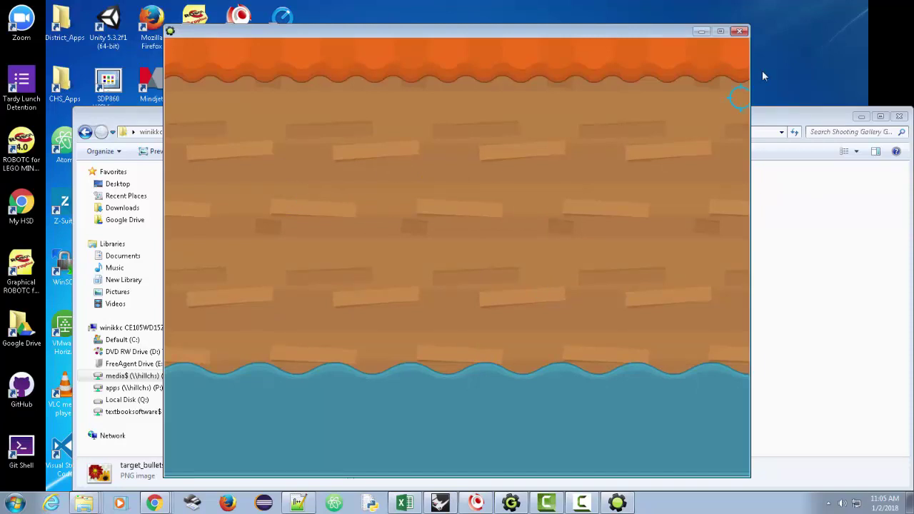
left_click(739, 31)
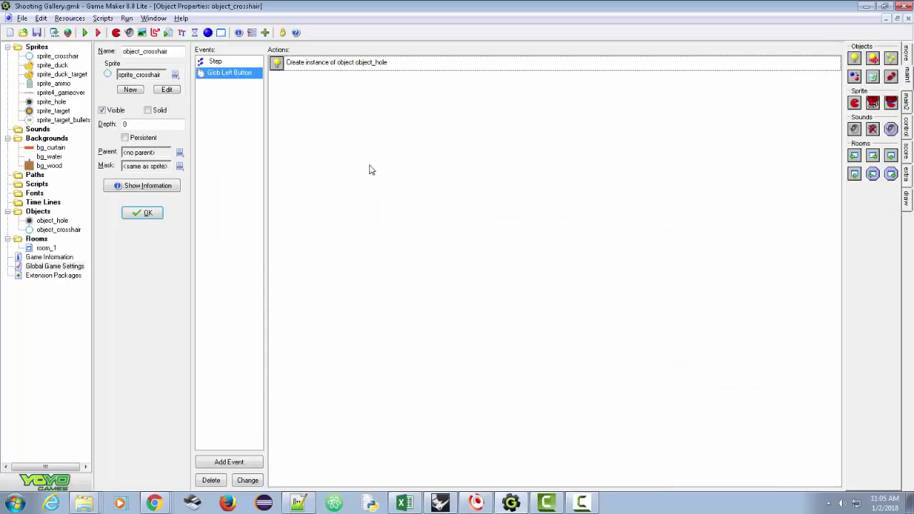